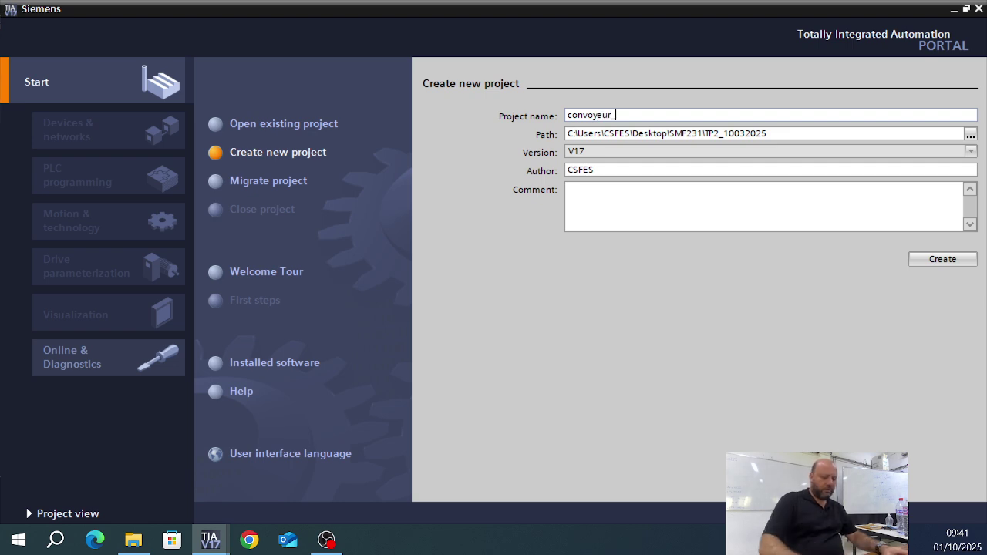
- Name the new project convoyeur_3phasee
{"action": "type", "text": "3ph"}
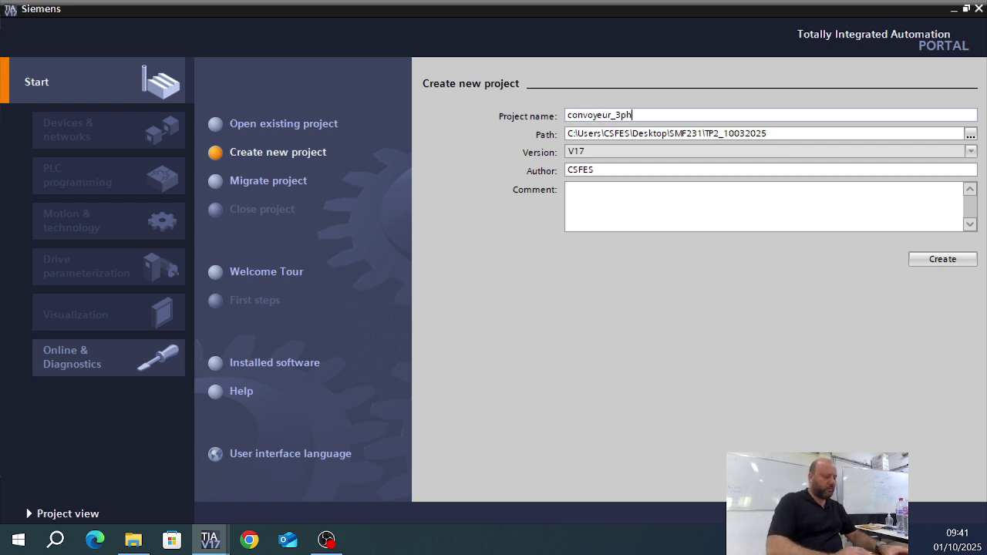
{"action": "type", "text": "as"}
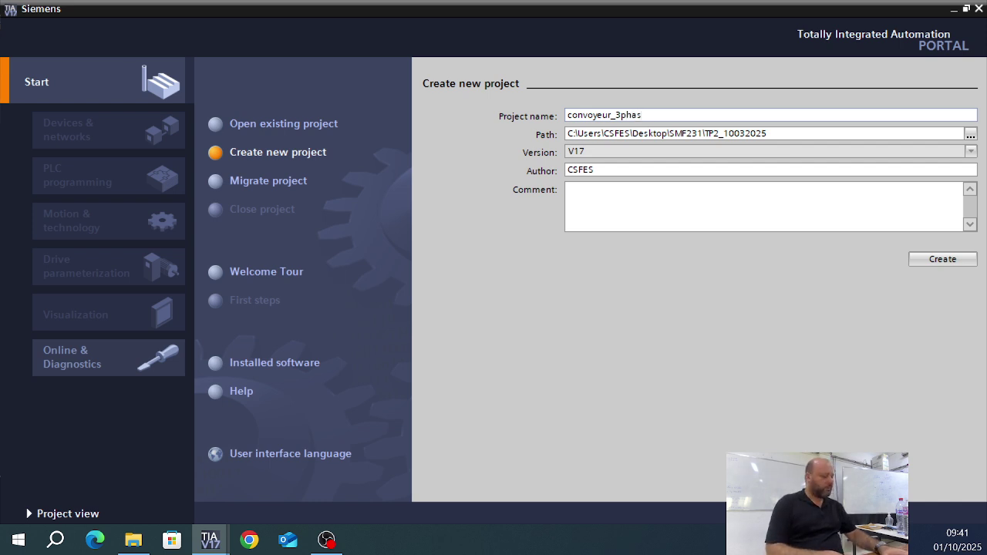
{"action": "type", "text": "ee"}
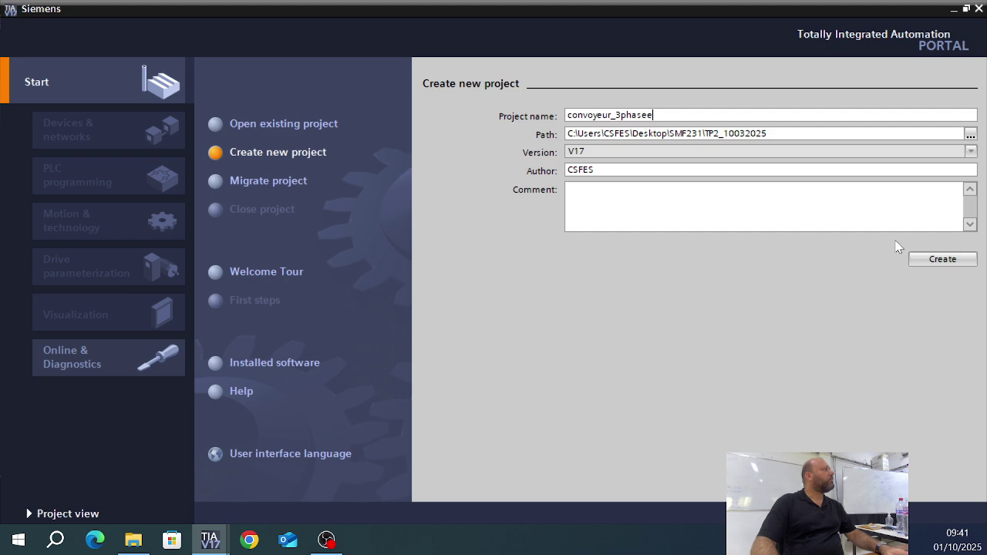
- Set the project path to the Desktop folder SMS231\M19\TP_conv3ph\convoyeur3ph_01102025
{"action": "left_click", "coordinate": [897, 135]}
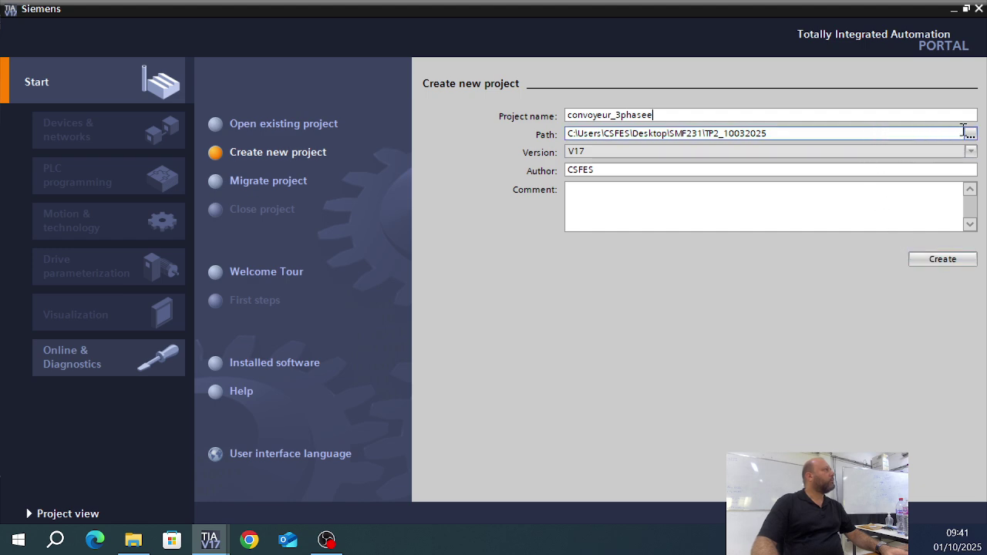
{"action": "left_click", "coordinate": [969, 134]}
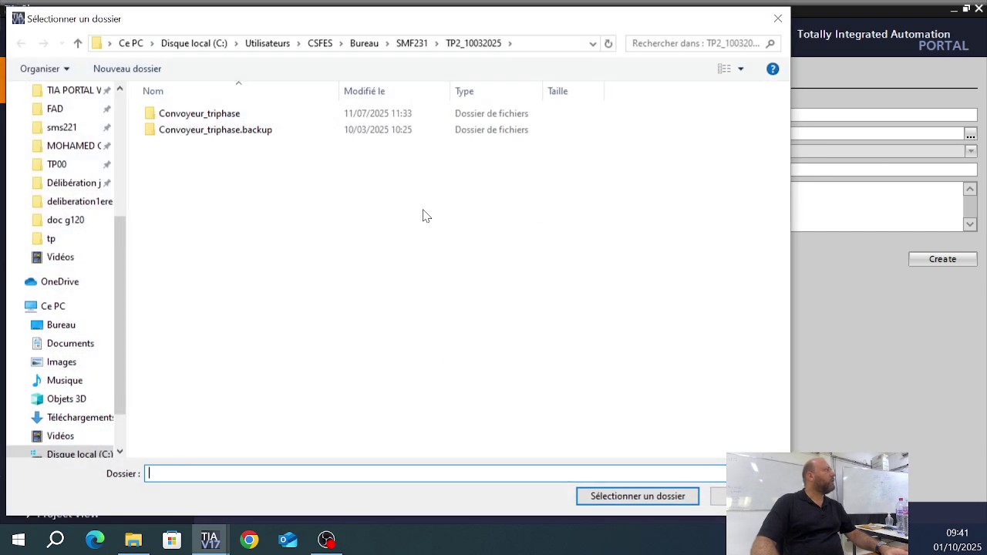
{"action": "left_click", "coordinate": [412, 43]}
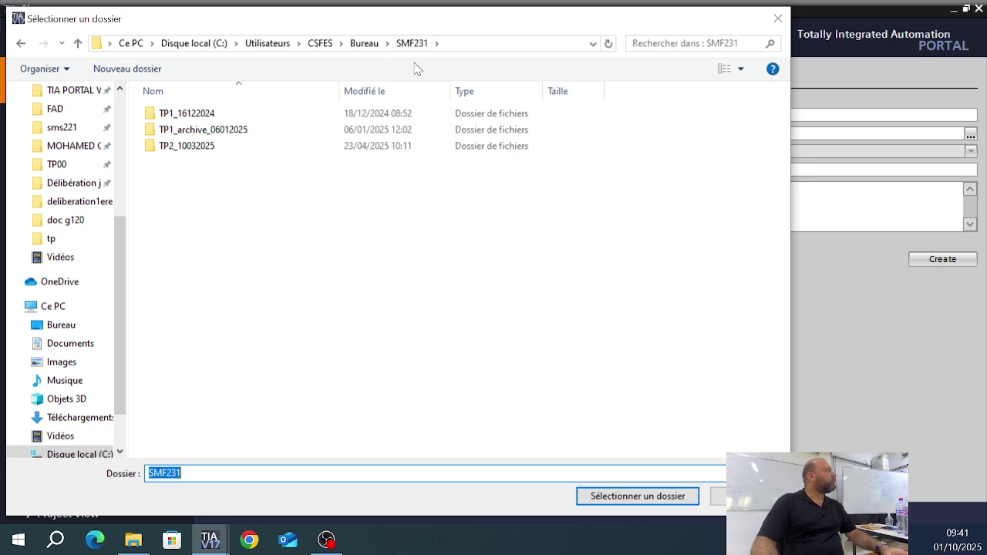
{"action": "left_click", "coordinate": [367, 44]}
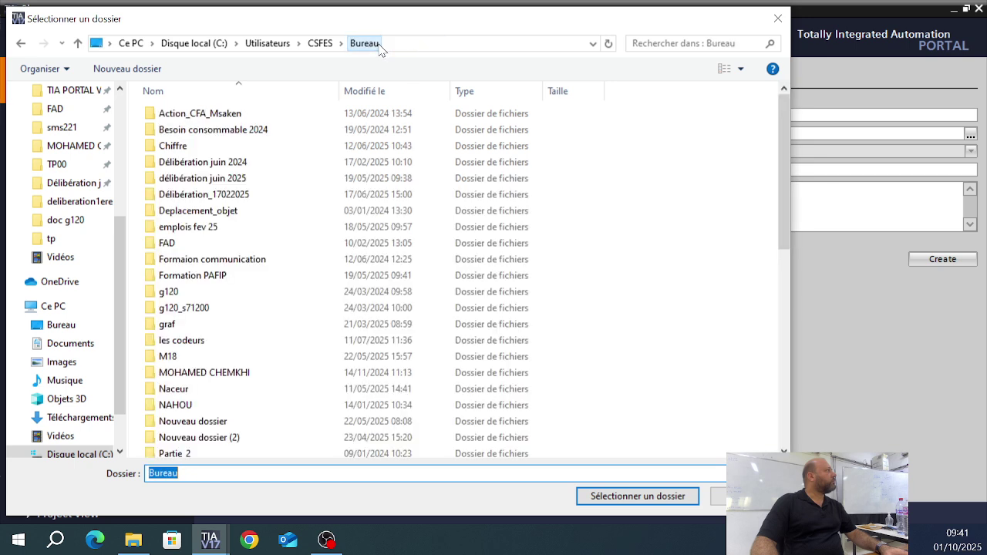
{"action": "left_click", "coordinate": [236, 163]}
{"action": "key", "text": "s"}
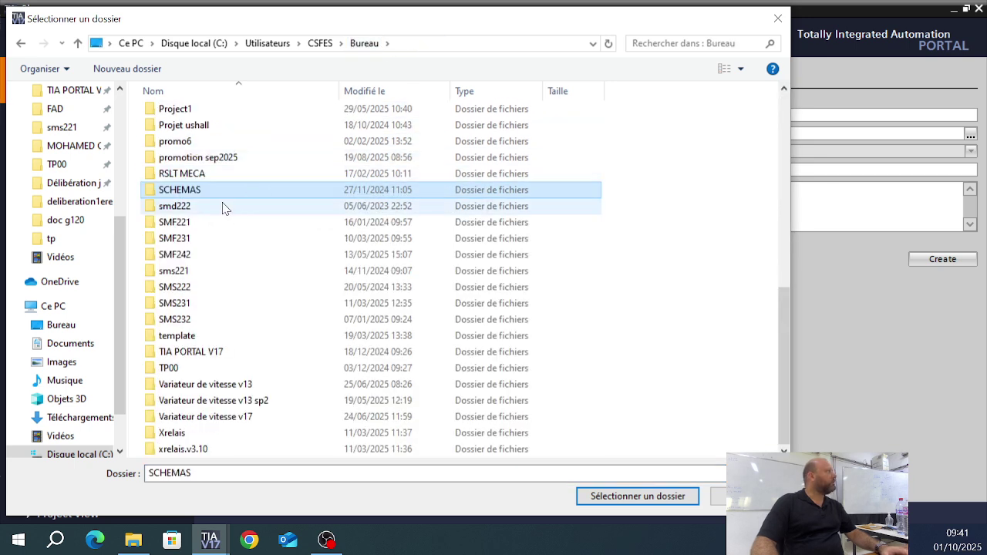
{"action": "double_click", "coordinate": [196, 304]}
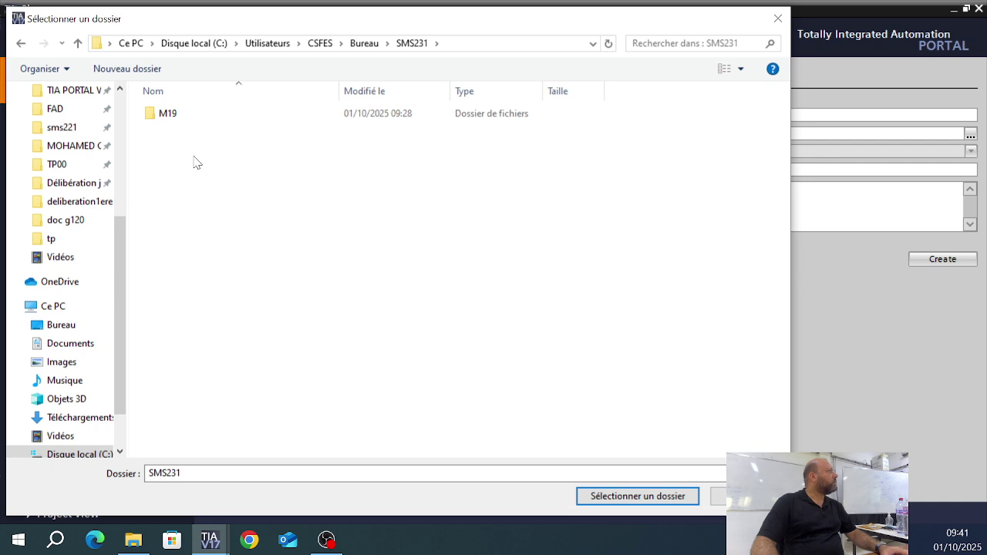
{"action": "double_click", "coordinate": [185, 121]}
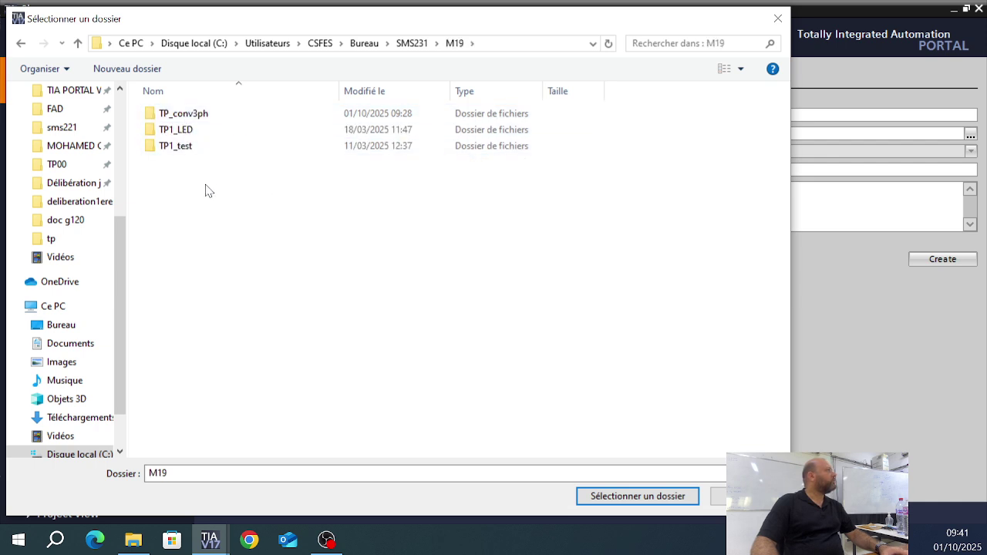
{"action": "left_click", "coordinate": [198, 116]}
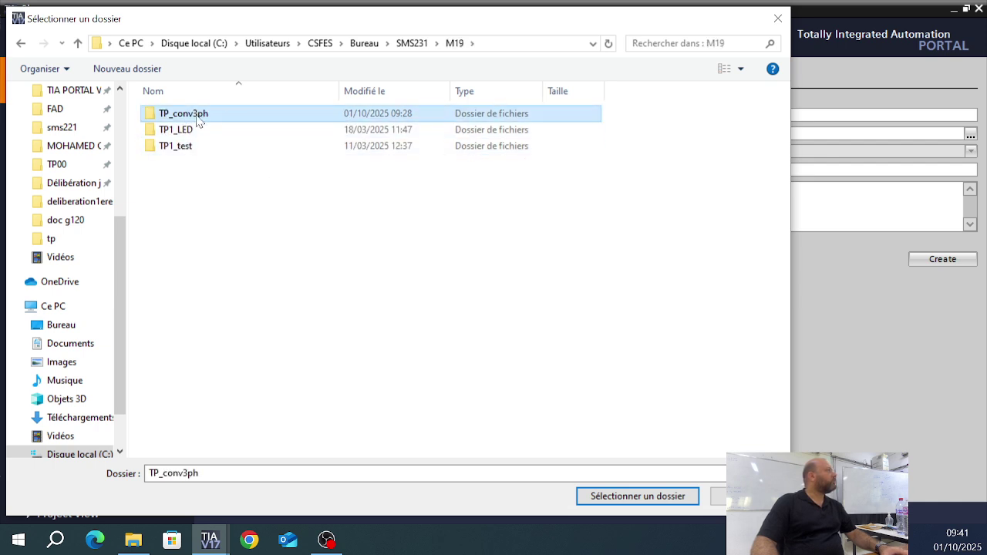
{"action": "double_click", "coordinate": [202, 117]}
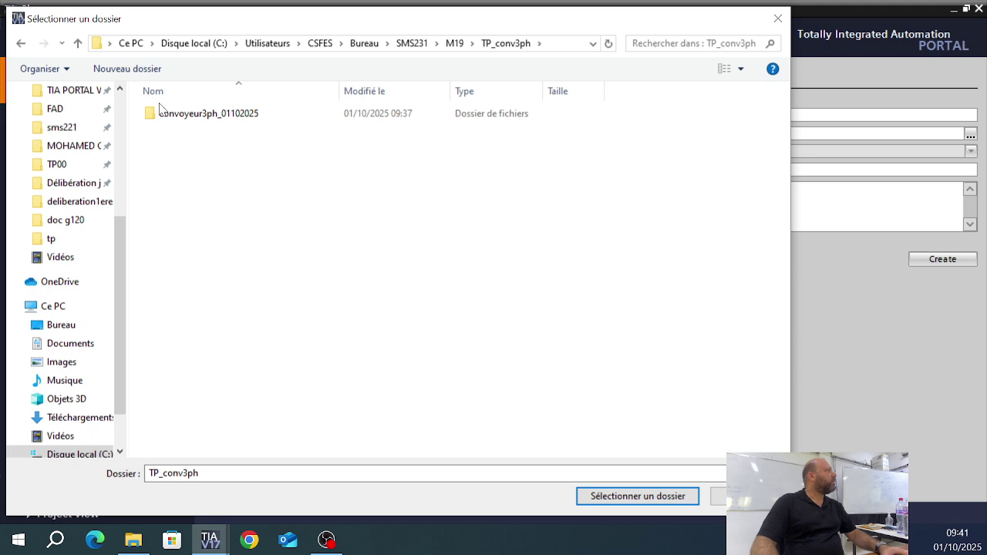
{"action": "left_click", "coordinate": [178, 121]}
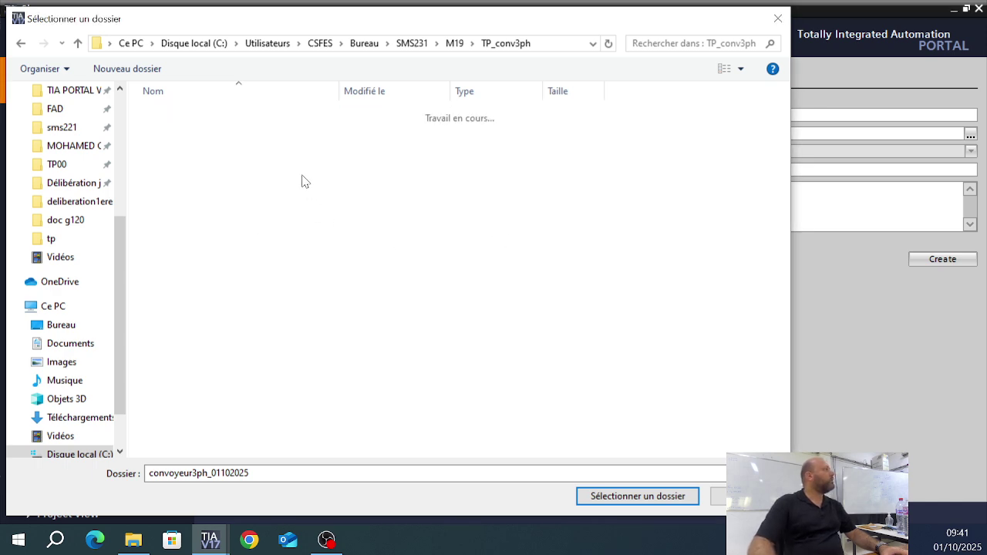
{"action": "left_click", "coordinate": [615, 500]}
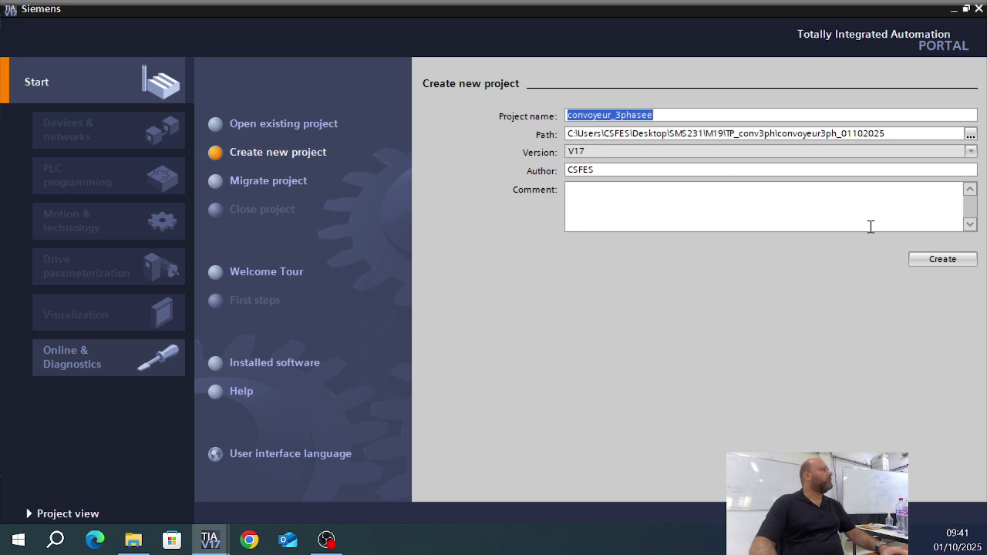
- Create the project and show it in the Project view with an enlarged project tree area
{"action": "left_click", "coordinate": [922, 260]}
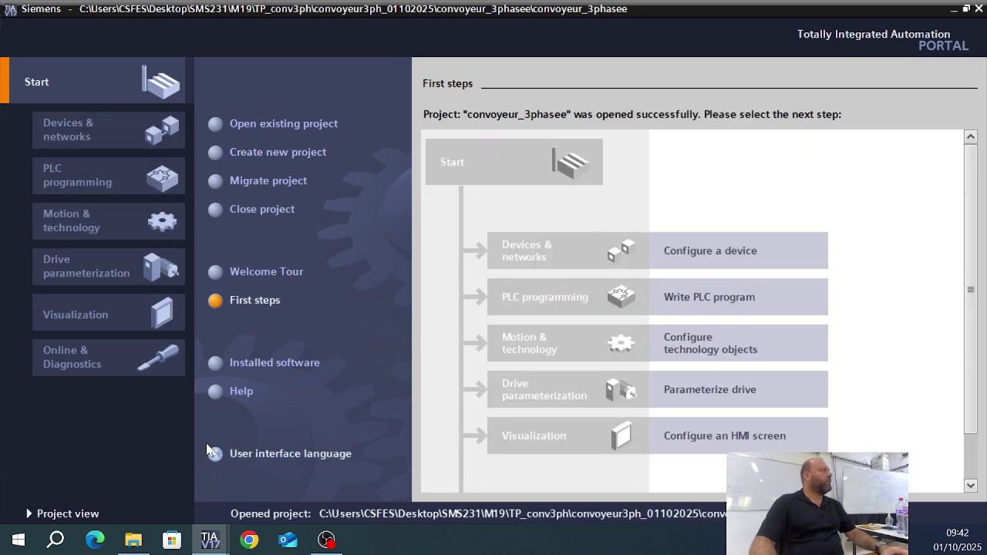
{"action": "left_click", "coordinate": [68, 512]}
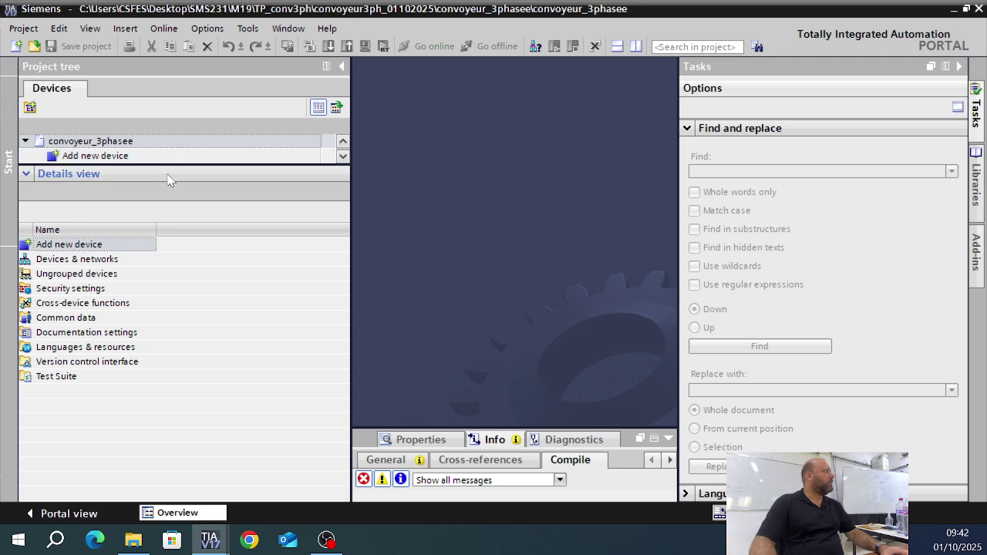
{"action": "left_click_drag", "start_coordinate": [176, 165], "coordinate": [178, 362]}
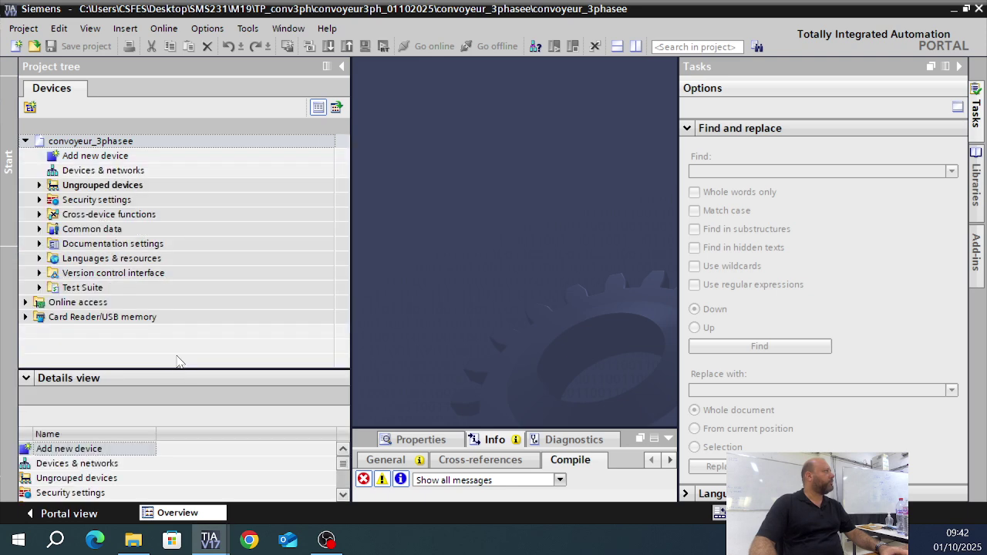
- Scan for accessible devices through the Intel(R) Ethernet Connection (11) I219-LM interface under Online access
{"action": "left_click", "coordinate": [23, 302]}
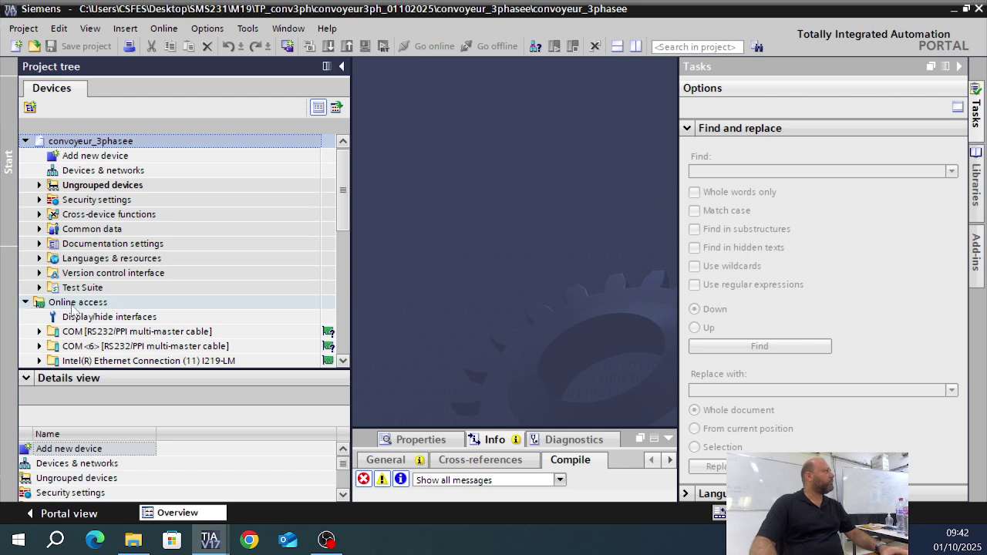
{"action": "scroll", "coordinate": [131, 313], "scroll_direction": "down", "scroll_amount": 1}
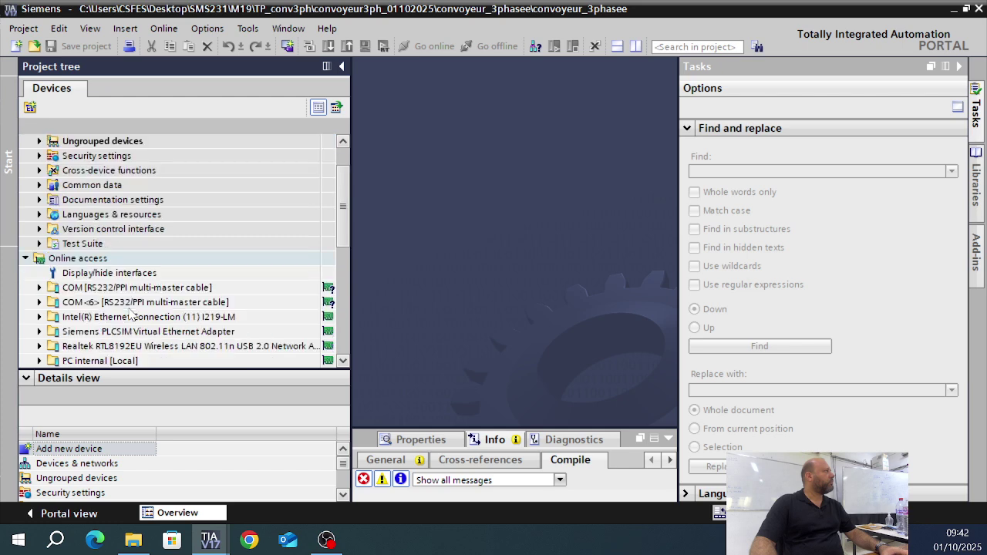
{"action": "left_click", "coordinate": [89, 317]}
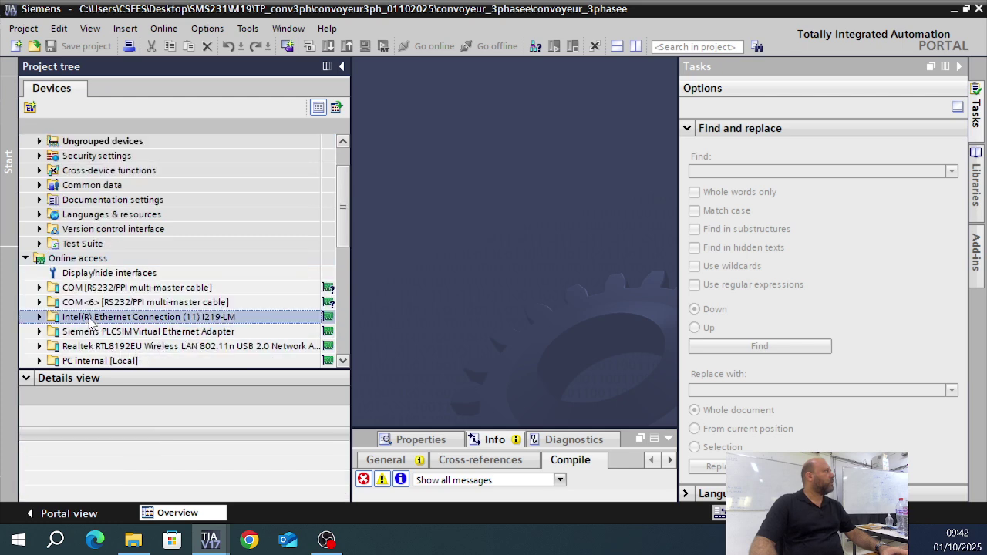
{"action": "left_click", "coordinate": [39, 317]}
{"action": "left_click", "coordinate": [104, 333]}
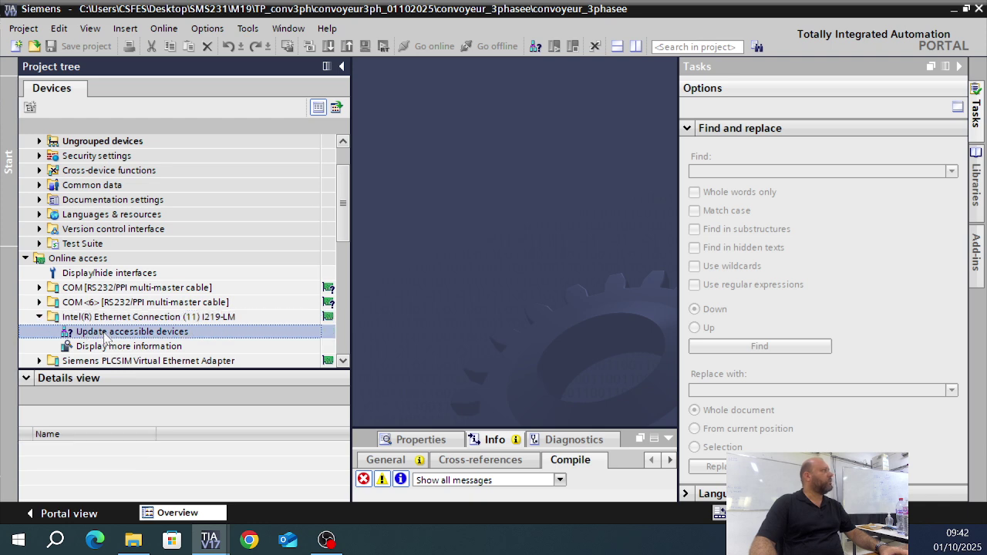
{"action": "double_click", "coordinate": [105, 337]}
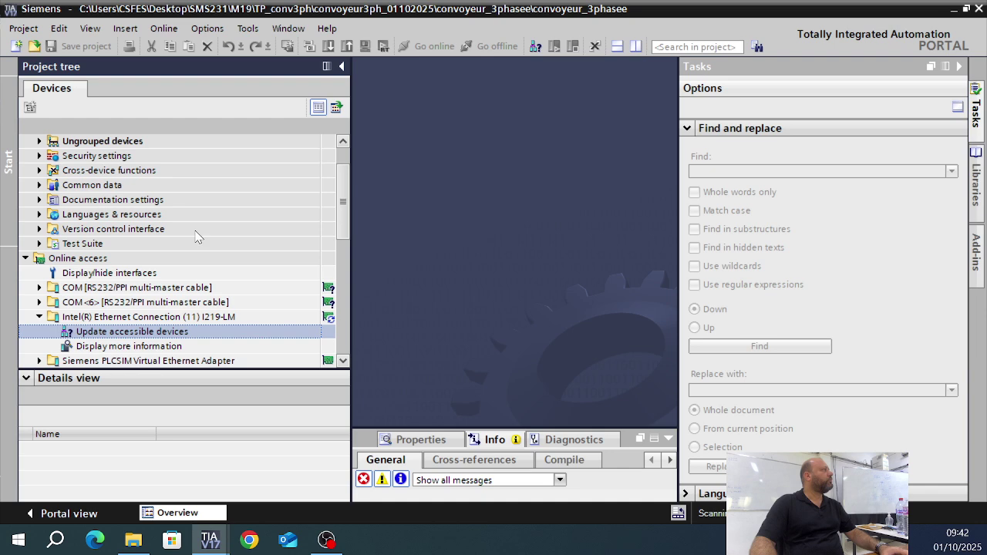
- Expand the accessible device plc_3 and select its Online & diagnostics entry
{"action": "scroll", "coordinate": [198, 236], "scroll_direction": "down", "scroll_amount": 1}
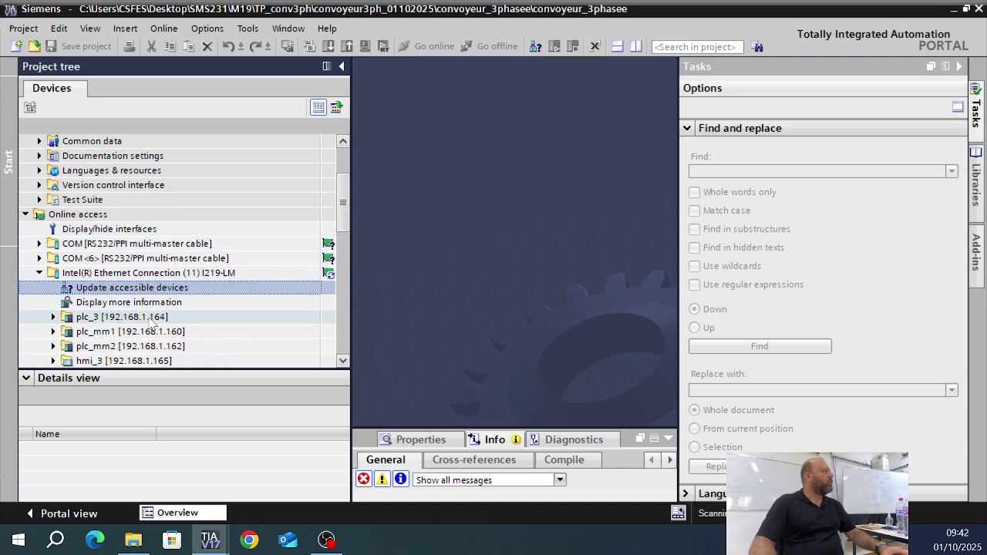
{"action": "left_click", "coordinate": [123, 316]}
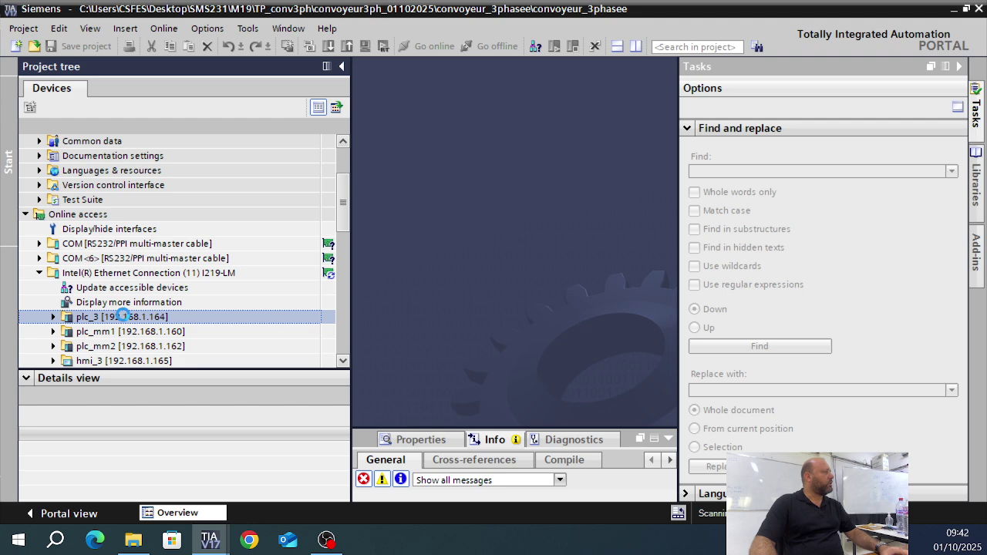
{"action": "left_click", "coordinate": [53, 317]}
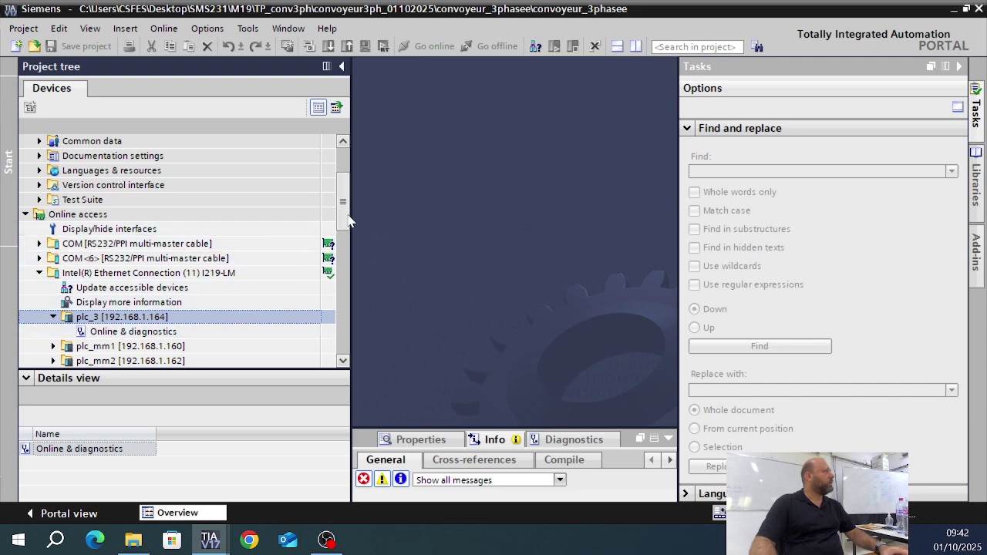
{"action": "scroll", "coordinate": [347, 216], "scroll_direction": "down", "scroll_amount": 3}
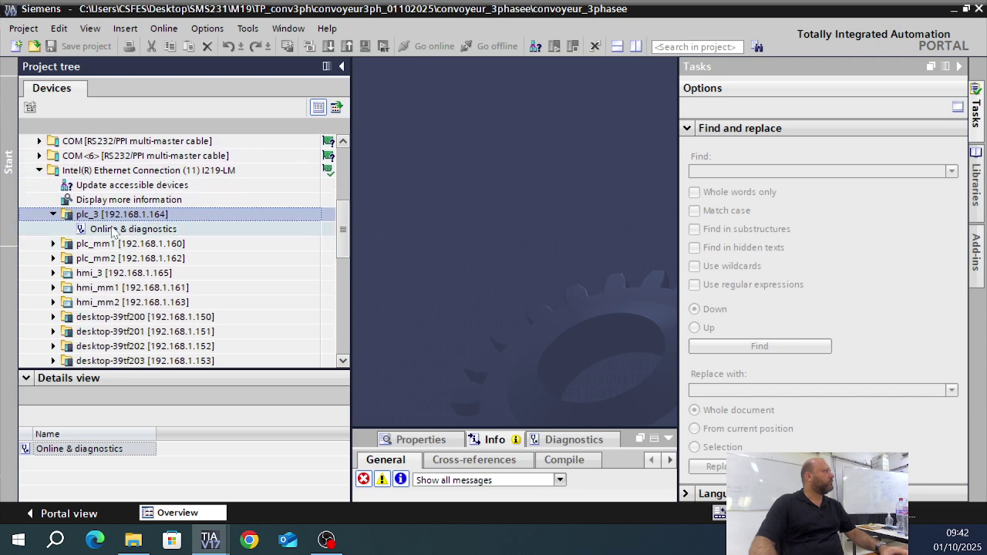
{"action": "left_click", "coordinate": [103, 231]}
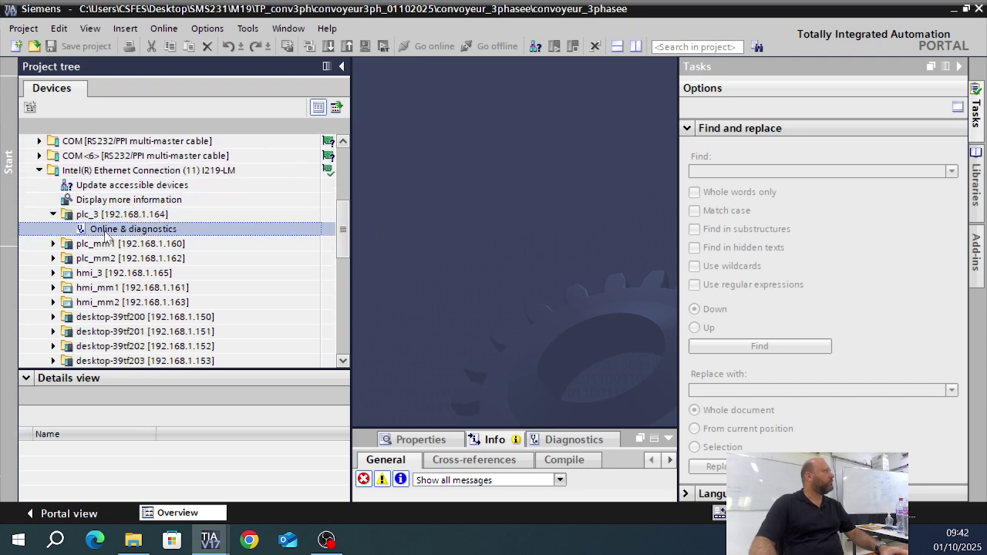
- Examine the CPU type, article number and firmware in plc_mm1's online diagnostics, and close the diagnostics window
{"action": "left_click", "coordinate": [54, 244]}
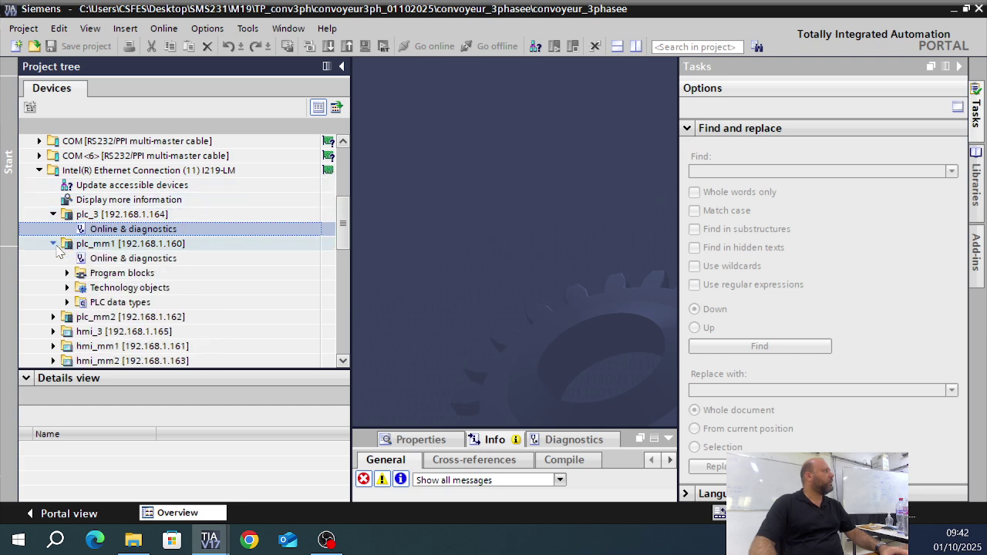
{"action": "left_click", "coordinate": [140, 260]}
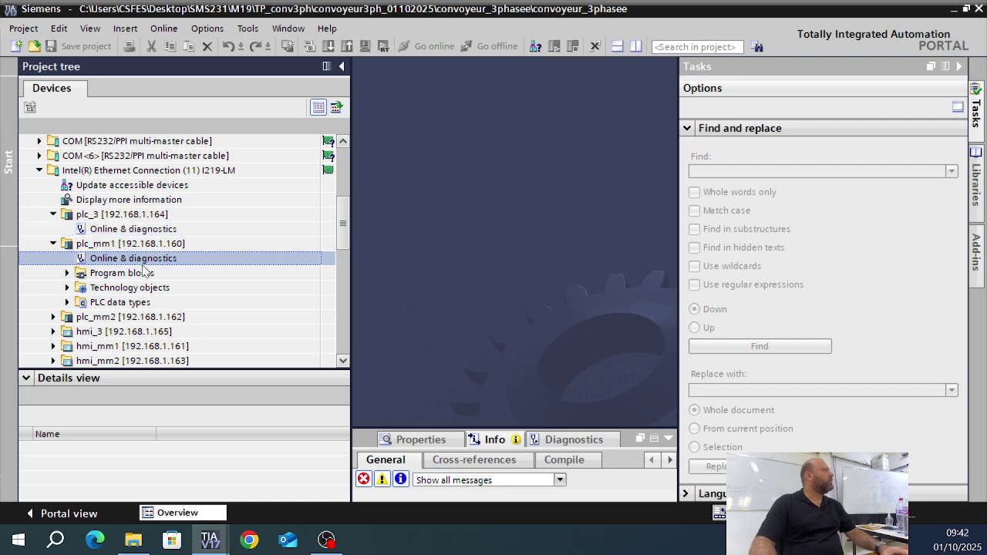
{"action": "double_click", "coordinate": [138, 263]}
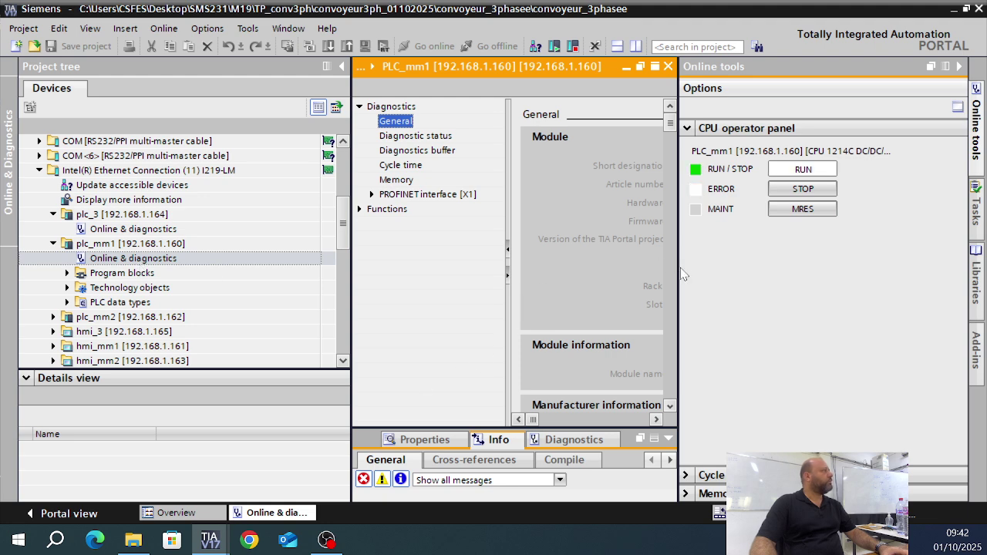
{"action": "left_click_drag", "start_coordinate": [677, 269], "coordinate": [818, 270]}
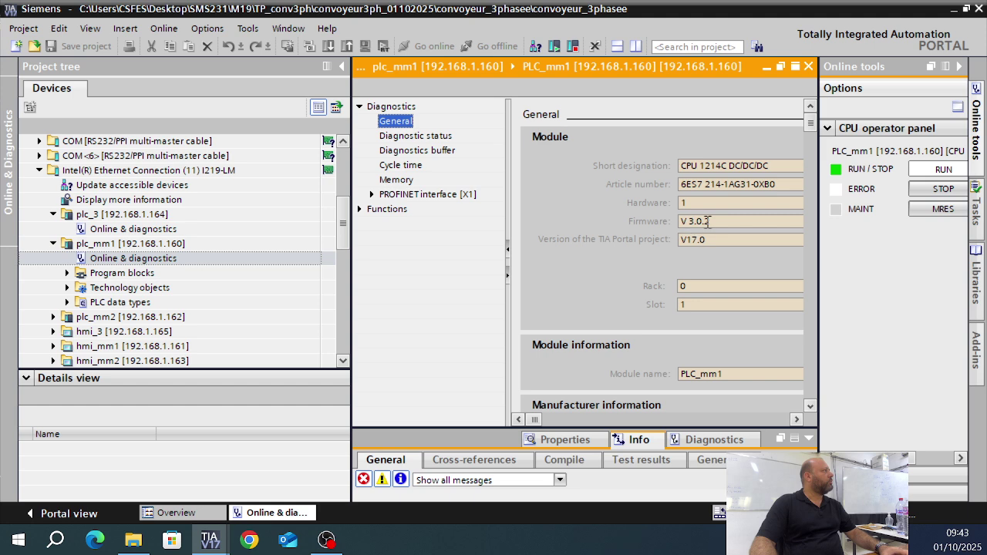
{"action": "left_click", "coordinate": [808, 69]}
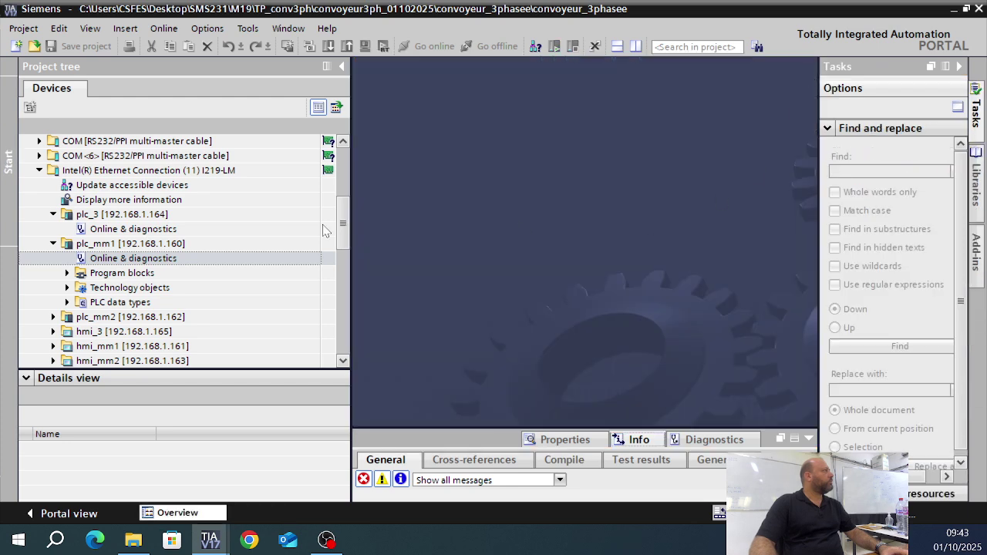
- Update the list of accessible devices on the Intel Ethernet interface again
{"action": "left_click", "coordinate": [111, 228]}
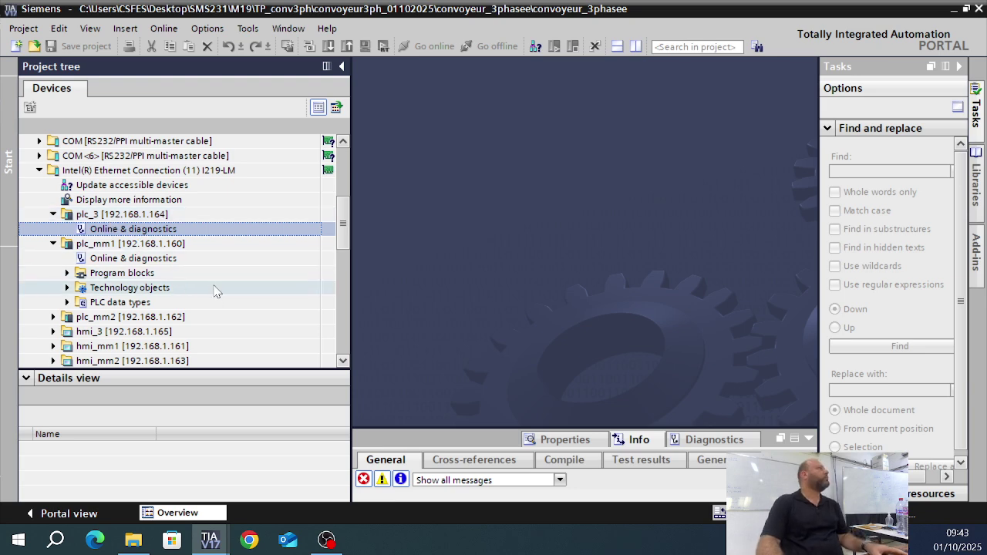
{"action": "left_click", "coordinate": [129, 188]}
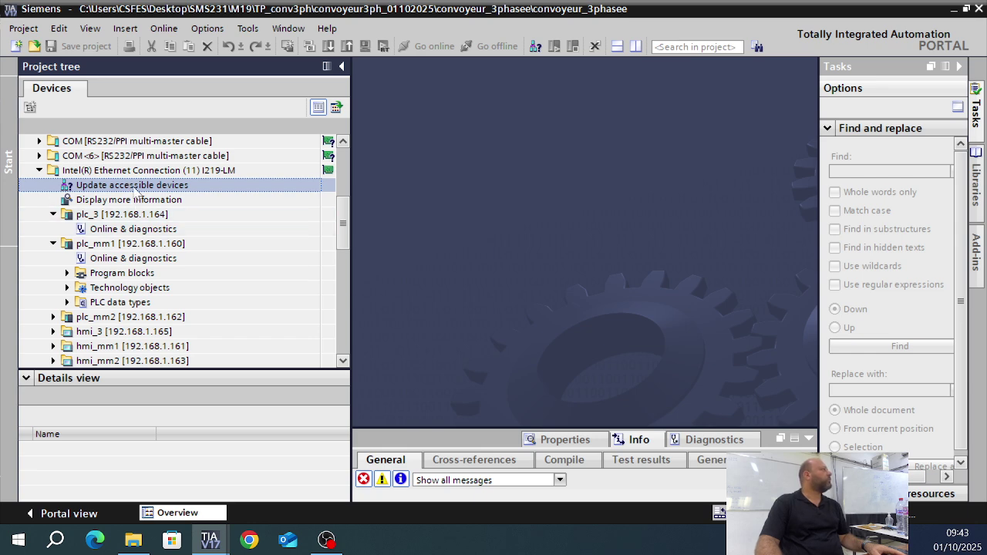
{"action": "double_click", "coordinate": [133, 189]}
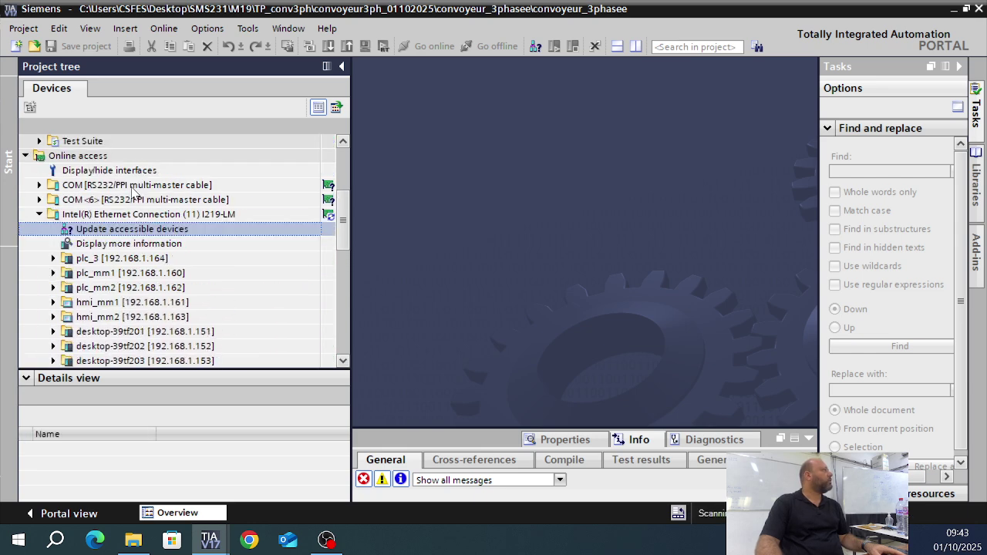
- Examine the CPU type, article number and firmware version in the online diagnostics of plc_3, and close the diagnostics window
{"action": "left_click", "coordinate": [52, 259]}
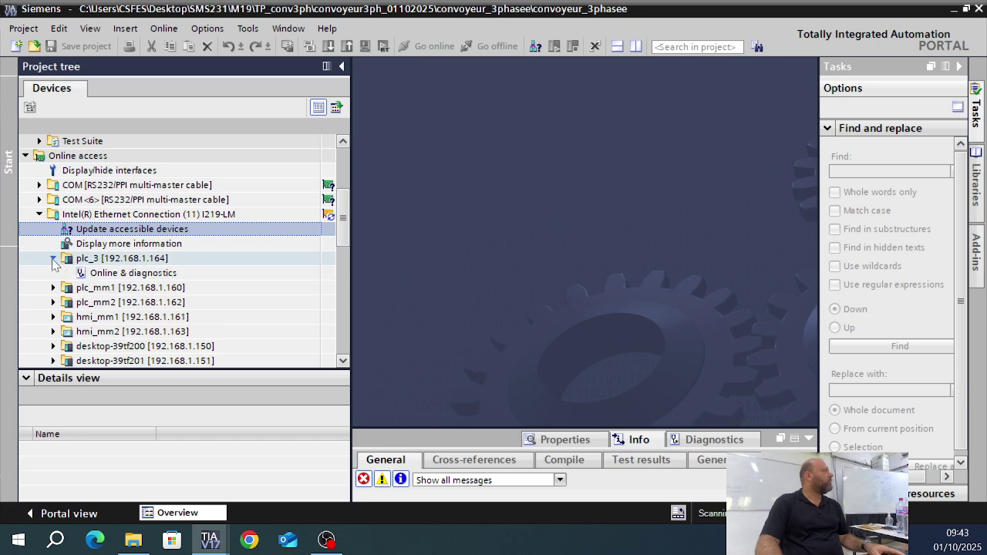
{"action": "left_click", "coordinate": [133, 275]}
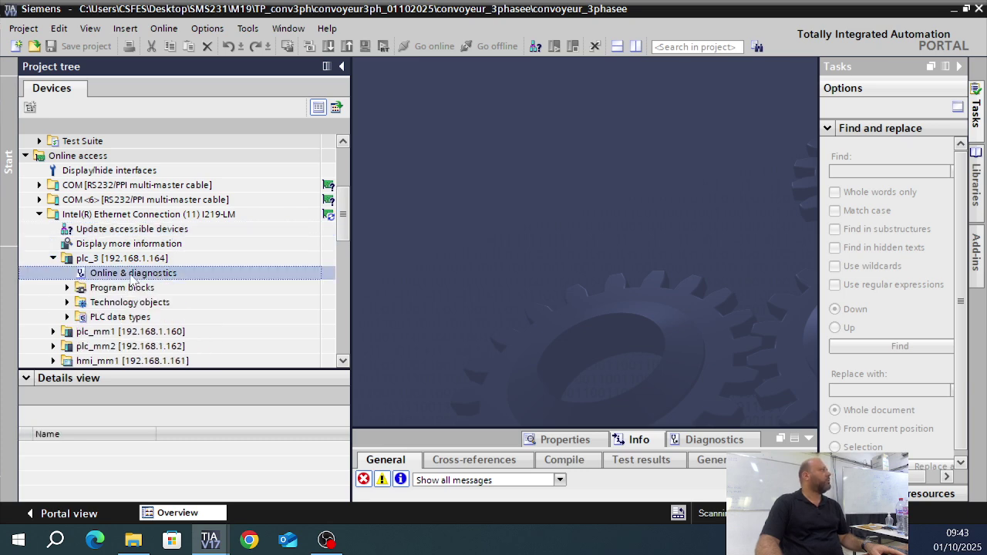
{"action": "double_click", "coordinate": [135, 275]}
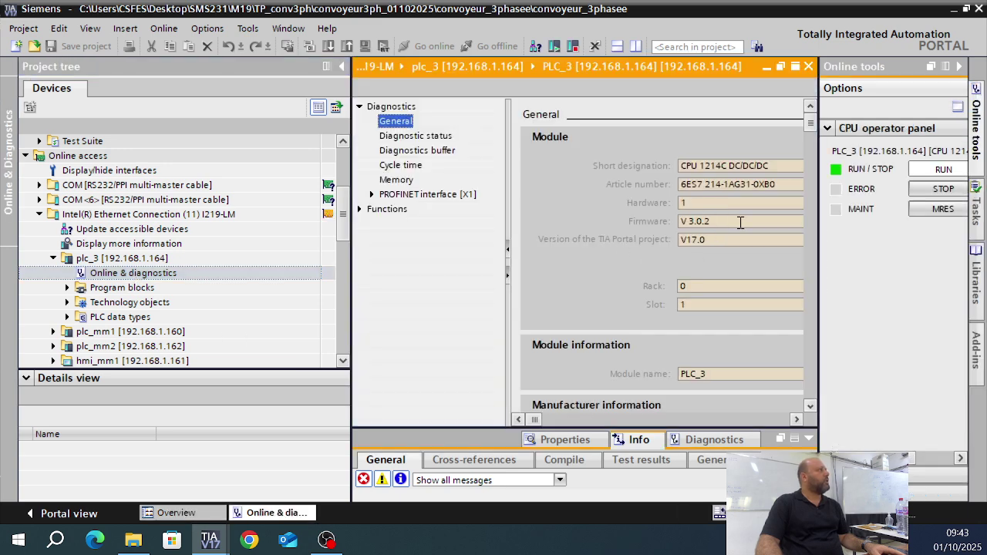
{"action": "left_click_drag", "start_coordinate": [725, 223], "coordinate": [647, 225]}
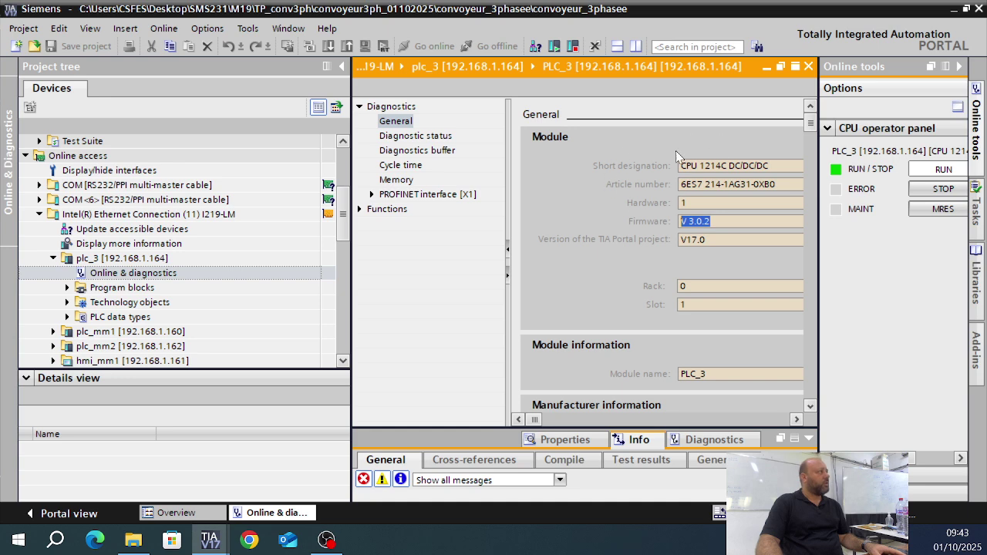
{"action": "left_click", "coordinate": [811, 68]}
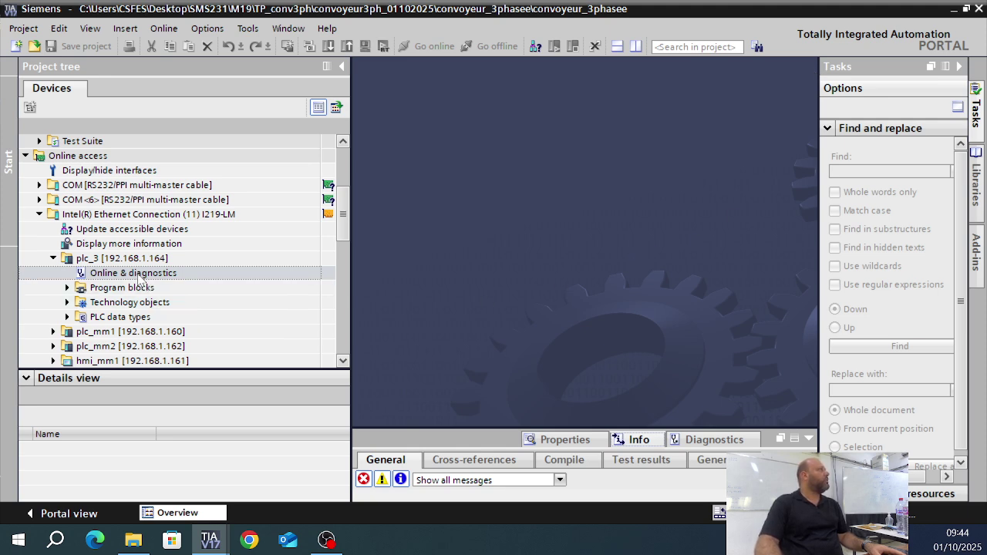
- From the portal view, start adding a new SIMATIC S7-1200 controller and select the Unspecified CPU 1200, article 6ES7 2XX-XXXXX-XXXX
{"action": "left_click", "coordinate": [35, 513]}
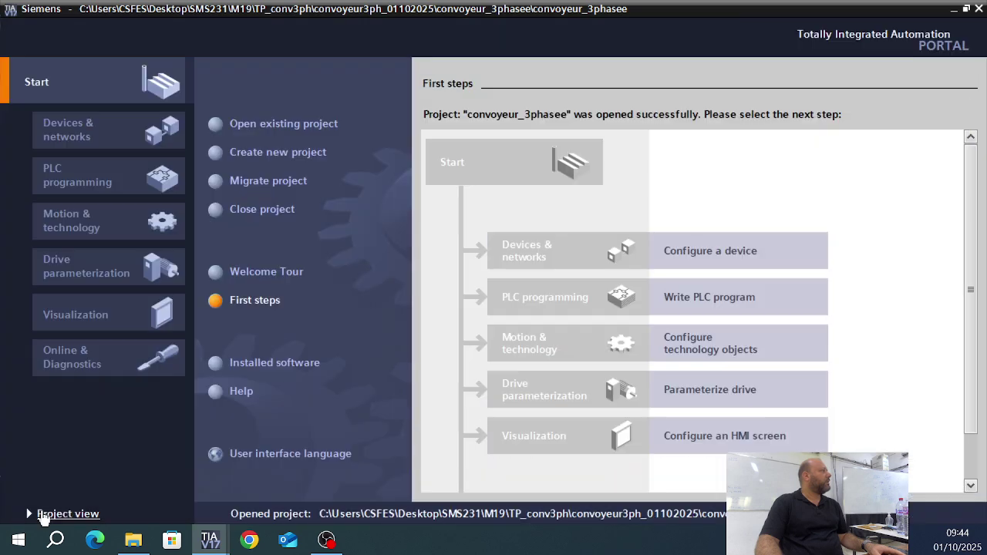
{"action": "left_click", "coordinate": [691, 261]}
{"action": "left_click", "coordinate": [281, 158]}
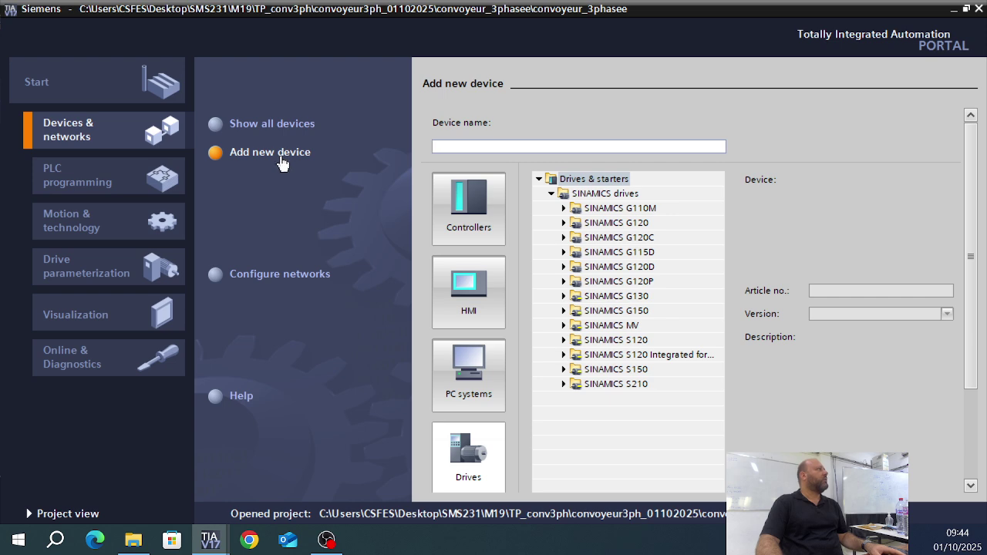
{"action": "left_click", "coordinate": [476, 210]}
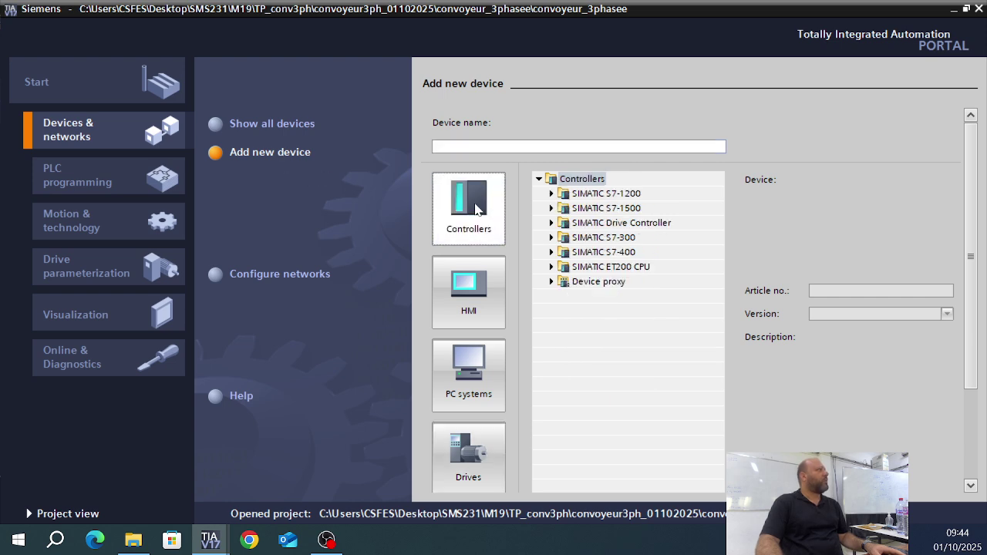
{"action": "left_click", "coordinate": [560, 196]}
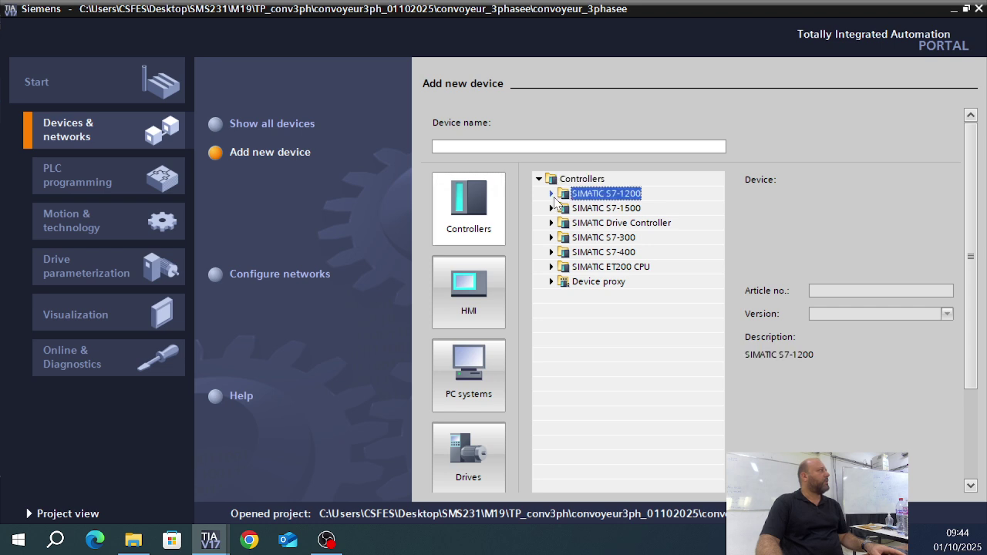
{"action": "left_click", "coordinate": [552, 196]}
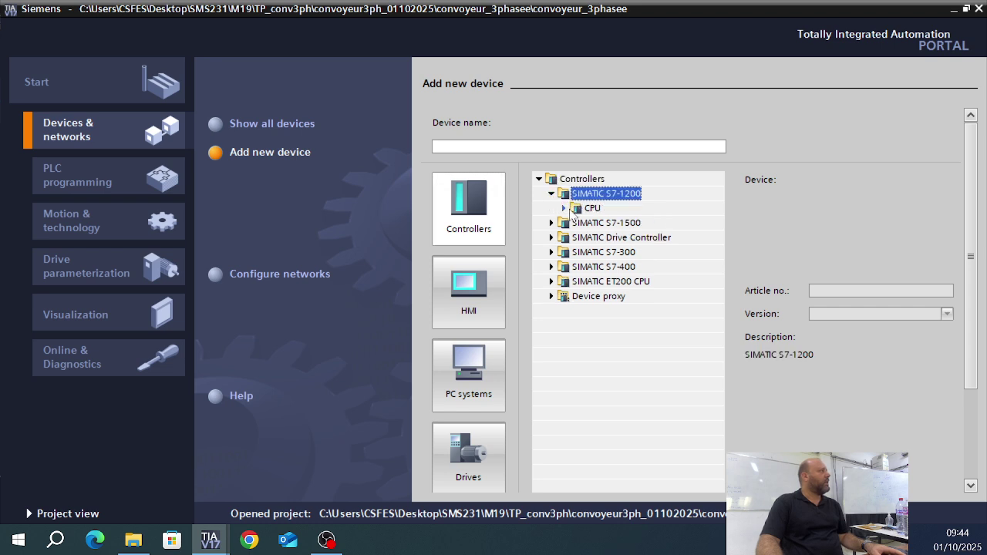
{"action": "left_click", "coordinate": [565, 209]}
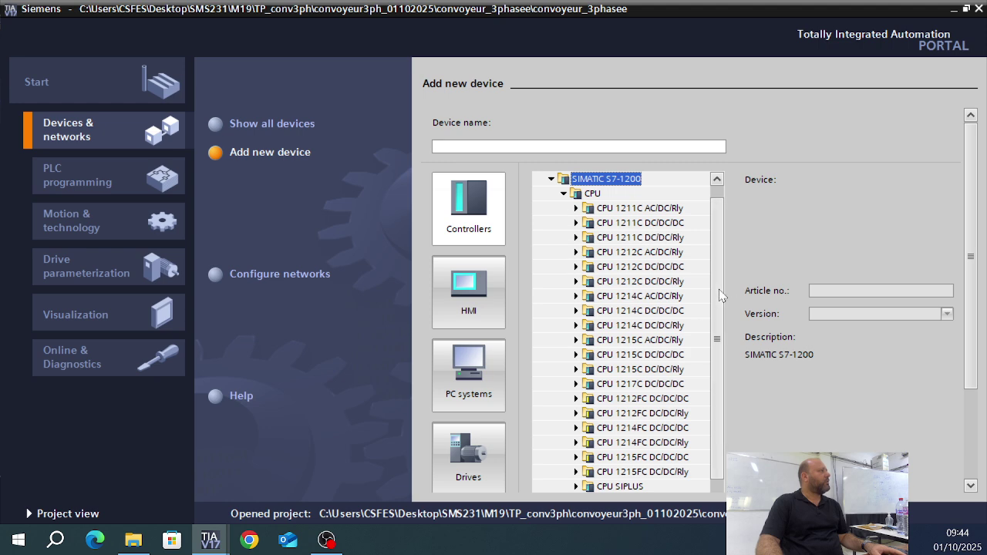
{"action": "scroll", "coordinate": [717, 299], "scroll_direction": "down", "scroll_amount": 2}
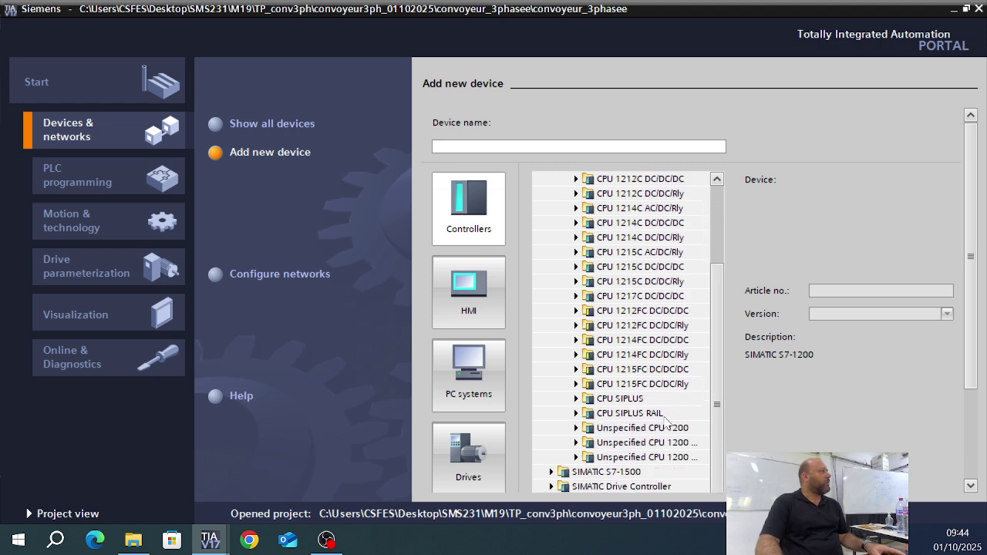
{"action": "left_click", "coordinate": [663, 430]}
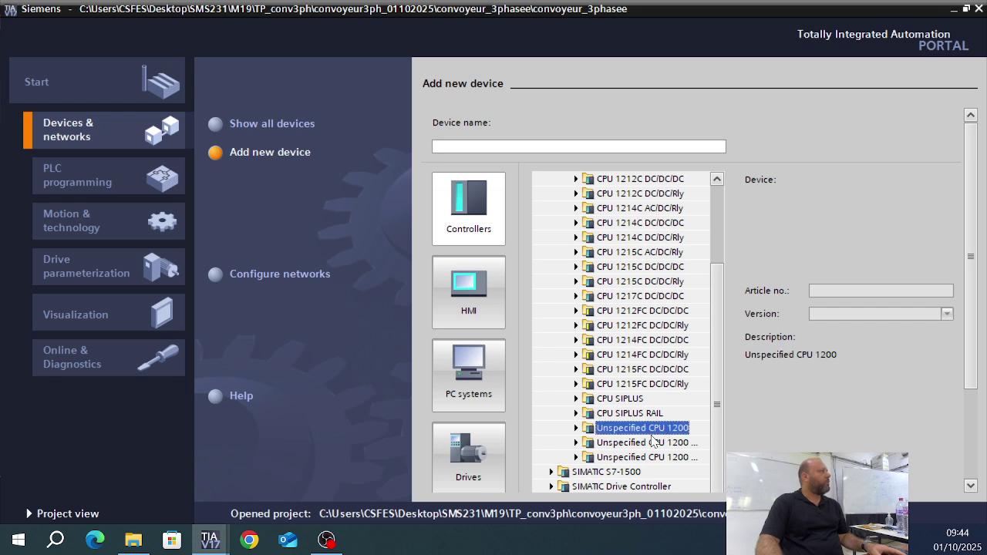
{"action": "left_click", "coordinate": [576, 428]}
{"action": "left_click", "coordinate": [626, 445]}
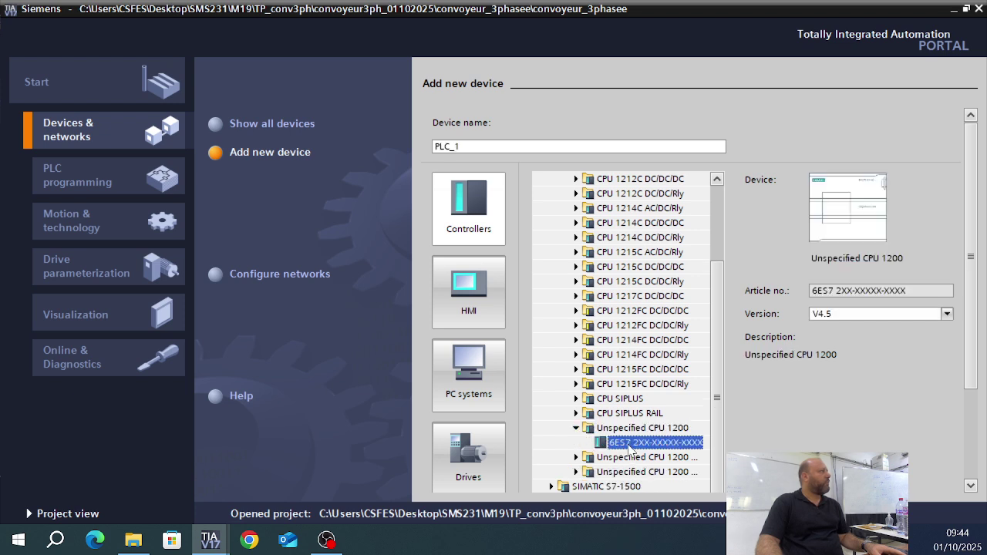
- Set the unspecified CPU's firmware version to V3.0 and add the device to the project
{"action": "left_click", "coordinate": [899, 314]}
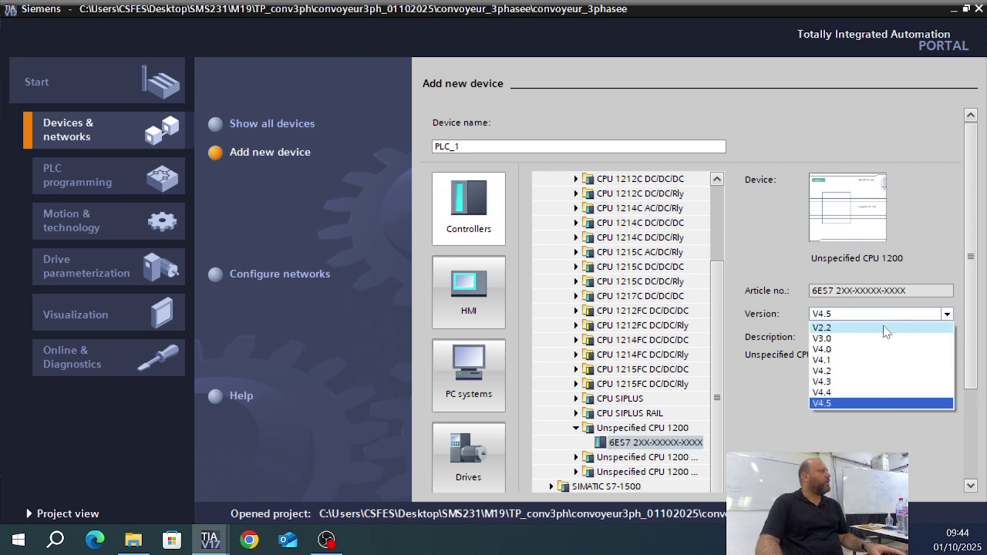
{"action": "left_click", "coordinate": [849, 339]}
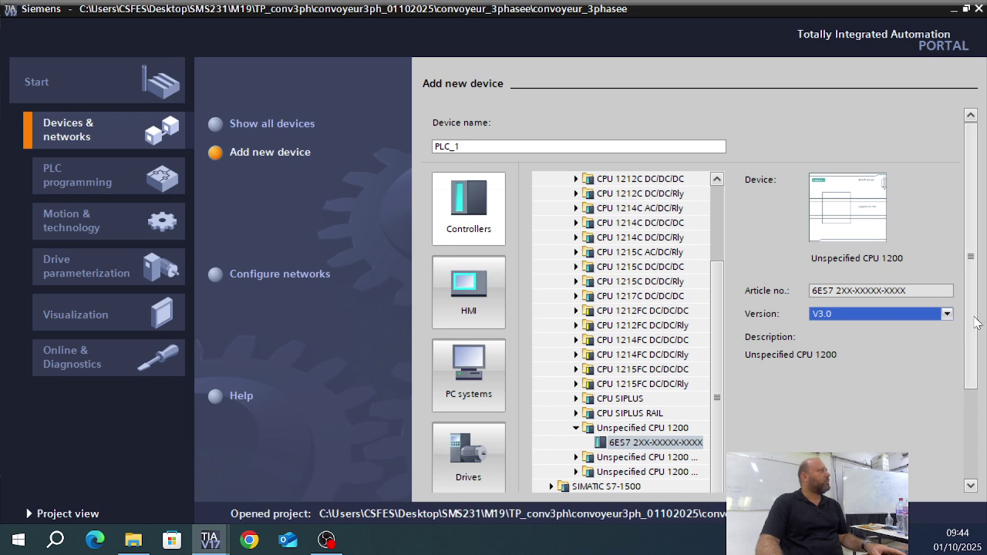
{"action": "scroll", "coordinate": [971, 349], "scroll_direction": "down", "scroll_amount": 3}
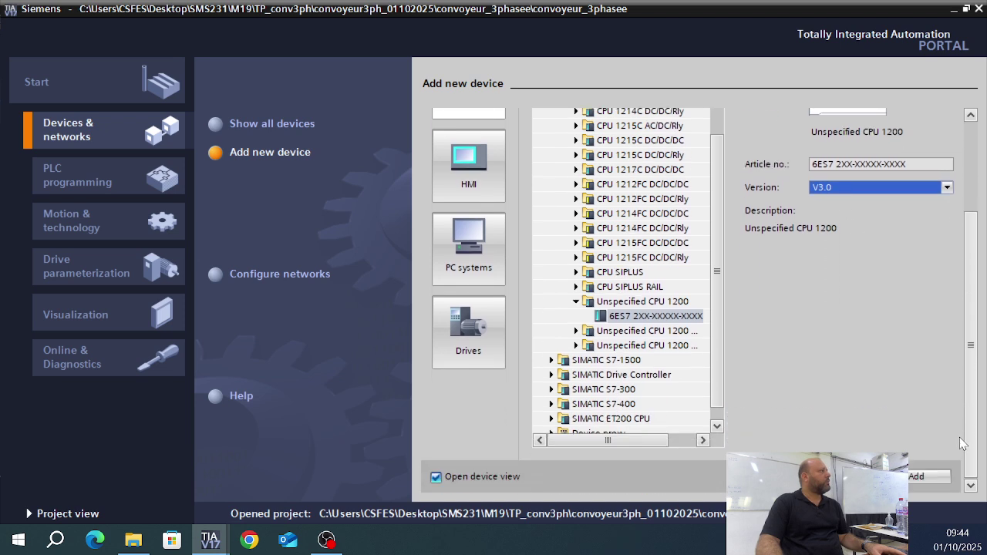
{"action": "left_click", "coordinate": [918, 476]}
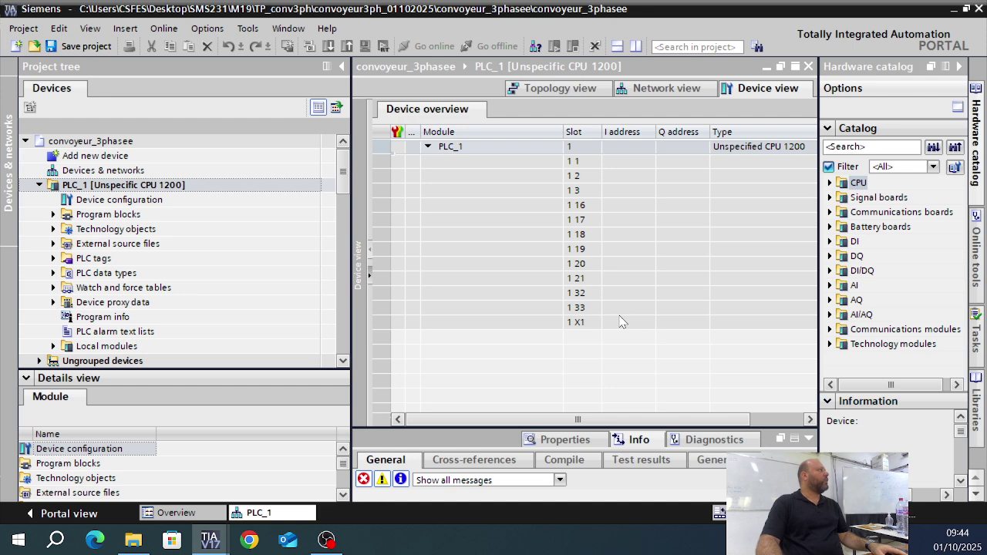
- Start hardware detection for the unspecified PLC, with PN/IE as interface type and Intel(R) Ethernet Connection (11) I219-LM as PG/PC interface
{"action": "left_click_drag", "start_coordinate": [367, 189], "coordinate": [671, 202]}
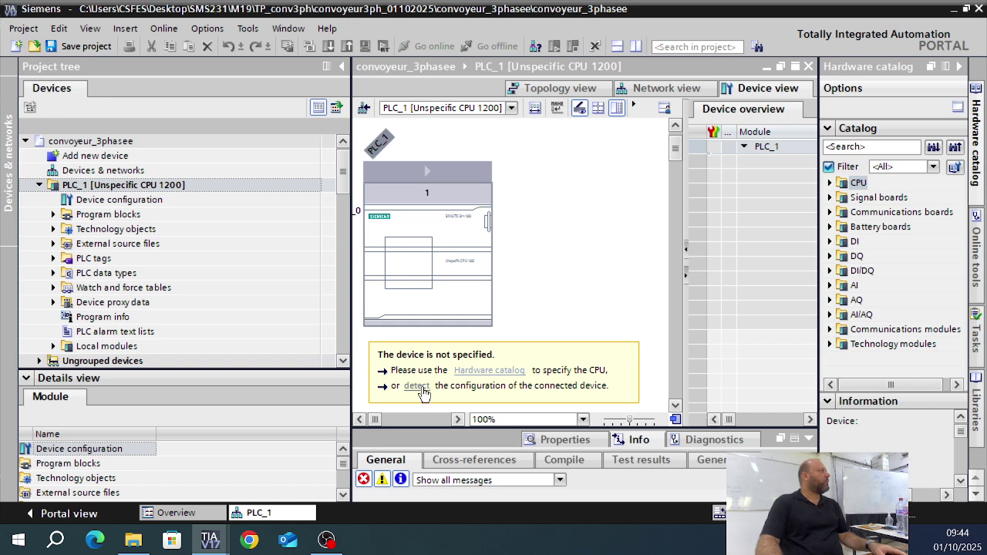
{"action": "left_click", "coordinate": [417, 386]}
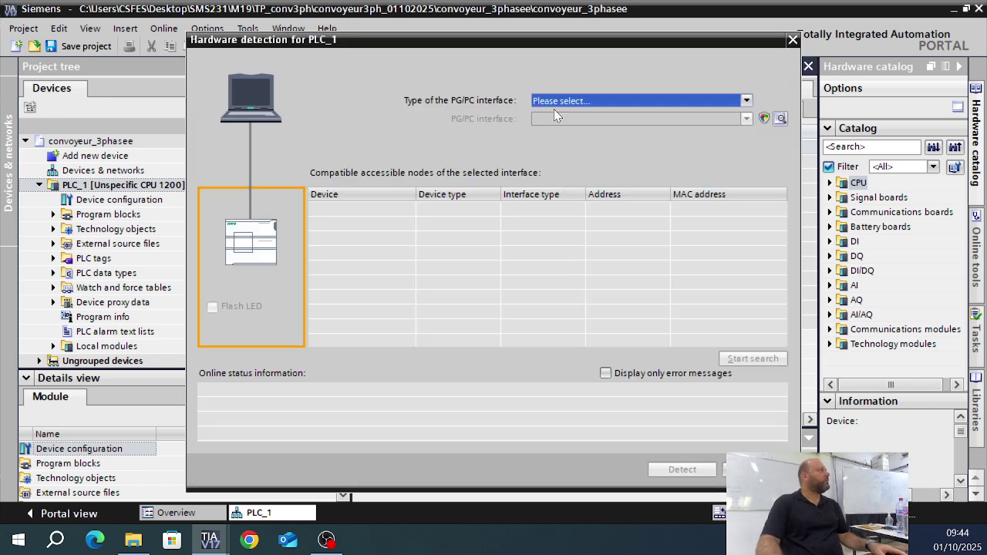
{"action": "left_click", "coordinate": [556, 101]}
{"action": "left_click", "coordinate": [557, 126]}
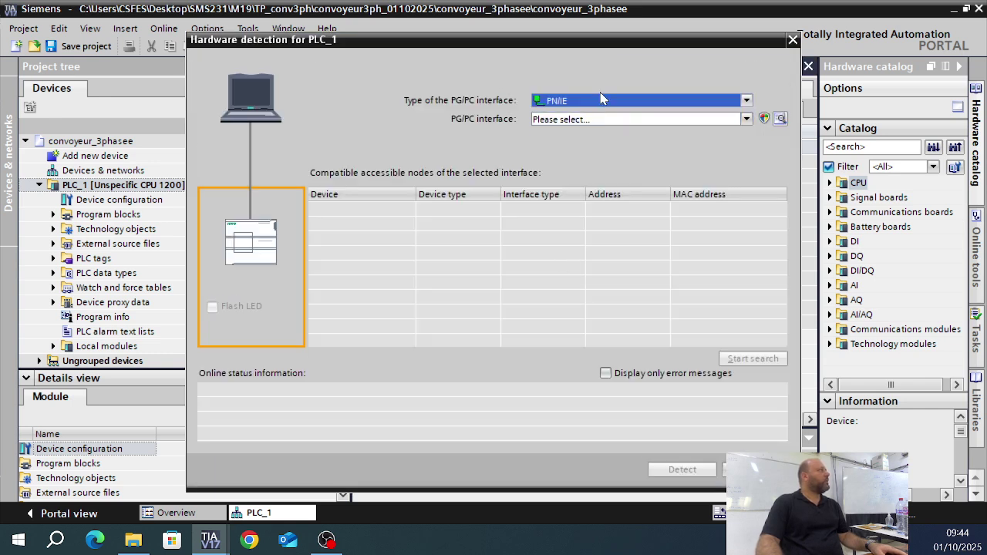
{"action": "left_click", "coordinate": [586, 119]}
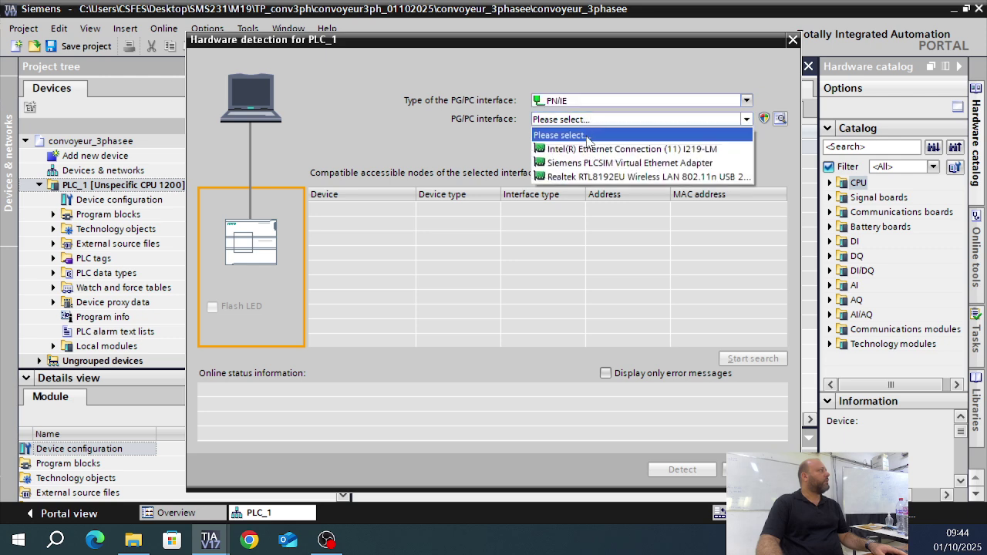
{"action": "left_click", "coordinate": [620, 149]}
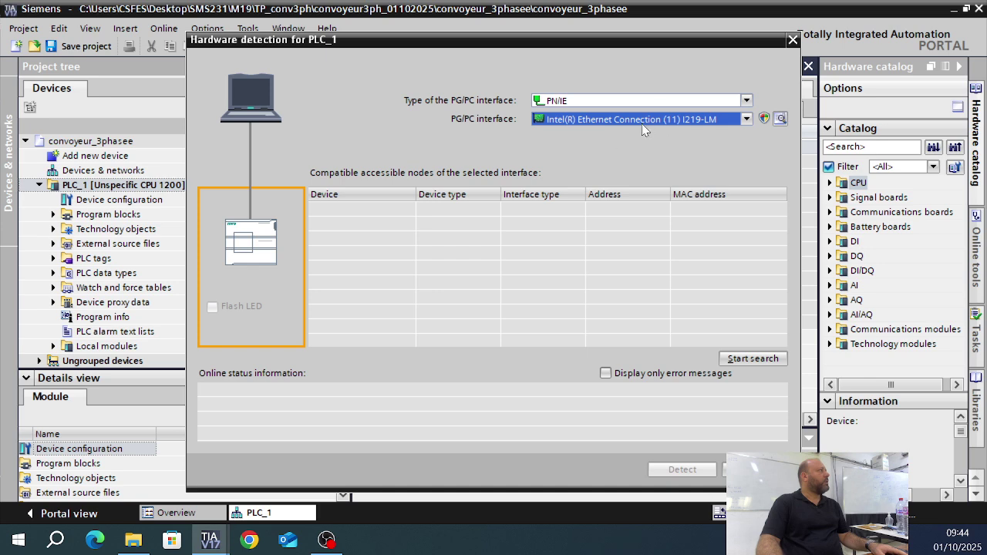
- Search for compatible accessible nodes and detect the hardware configuration from plc_3
{"action": "left_click", "coordinate": [752, 358]}
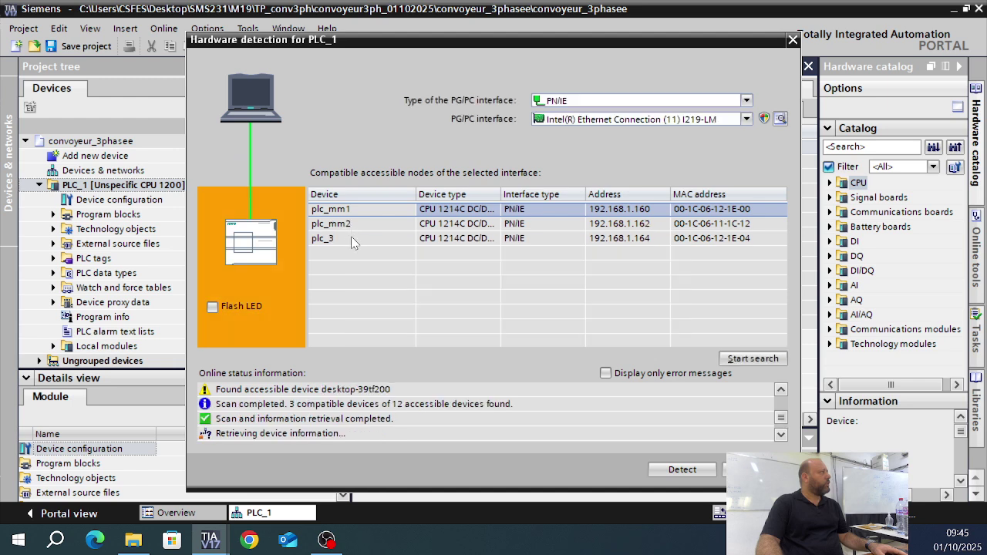
{"action": "left_click", "coordinate": [353, 240]}
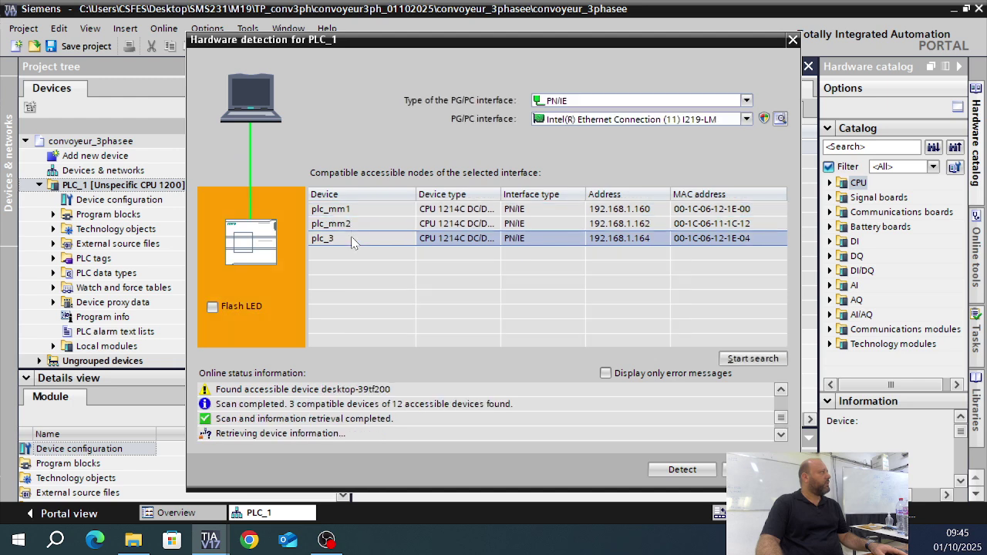
{"action": "left_click", "coordinate": [681, 469]}
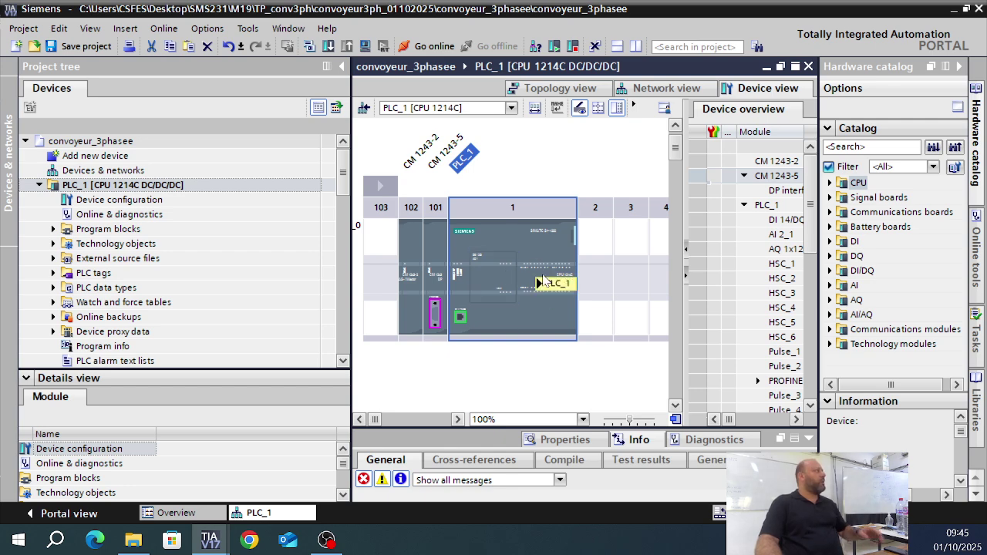
- Start adding a new HMI device and select the 6'' SIMATIC Basic Panel KTP600 Basic with article number 6AV6 647-0AB11-3AX0
{"action": "left_click", "coordinate": [112, 157]}
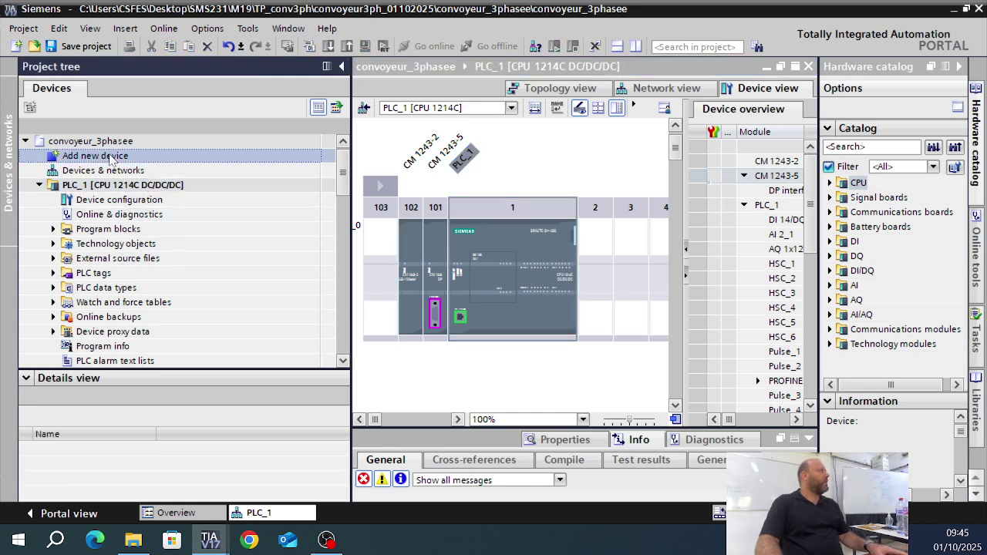
{"action": "double_click", "coordinate": [112, 156]}
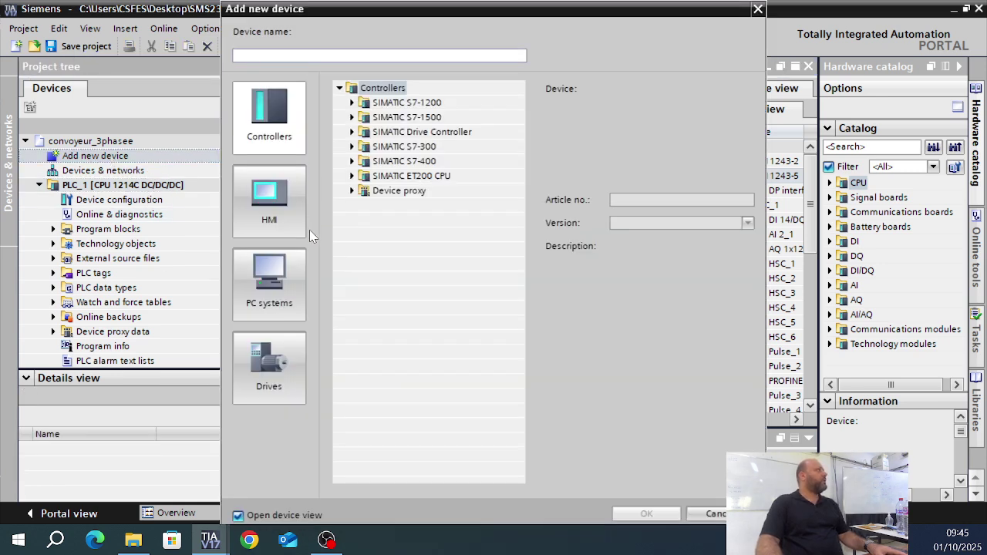
{"action": "left_click", "coordinate": [269, 202]}
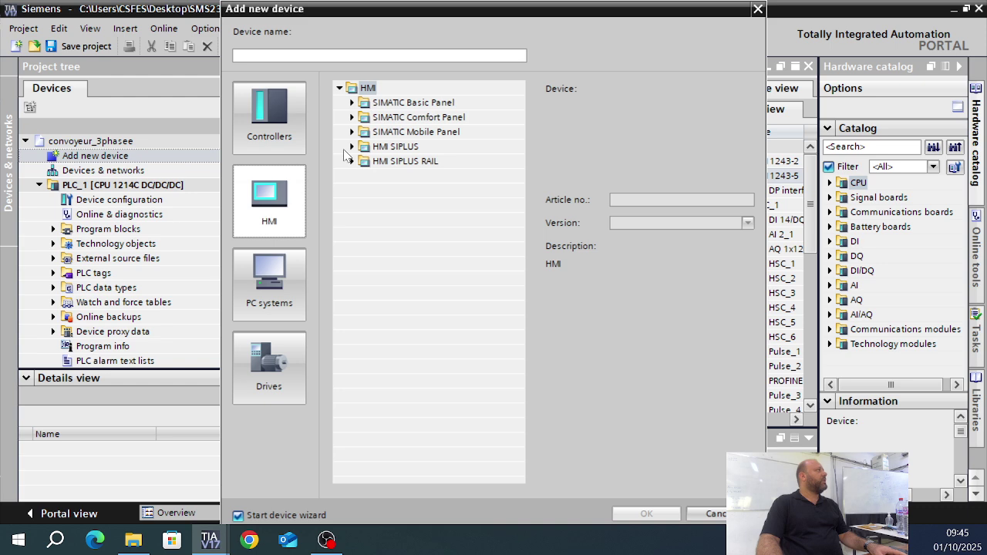
{"action": "left_click", "coordinate": [353, 103]}
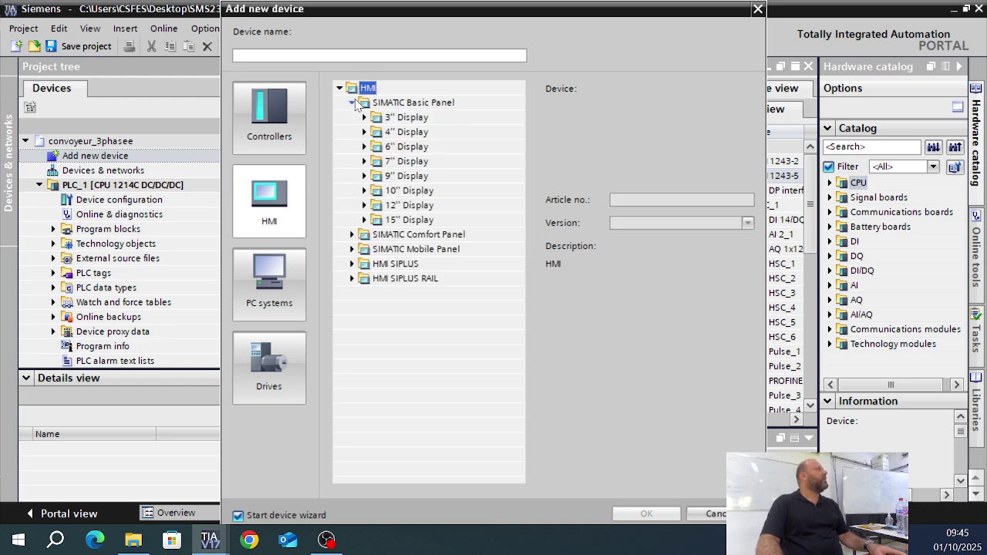
{"action": "left_click", "coordinate": [401, 148]}
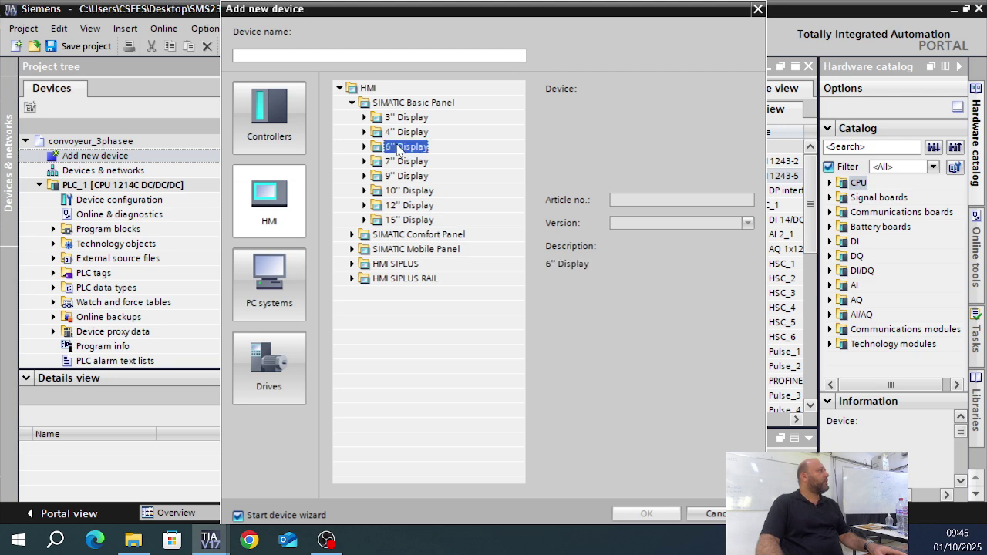
{"action": "left_click", "coordinate": [365, 147]}
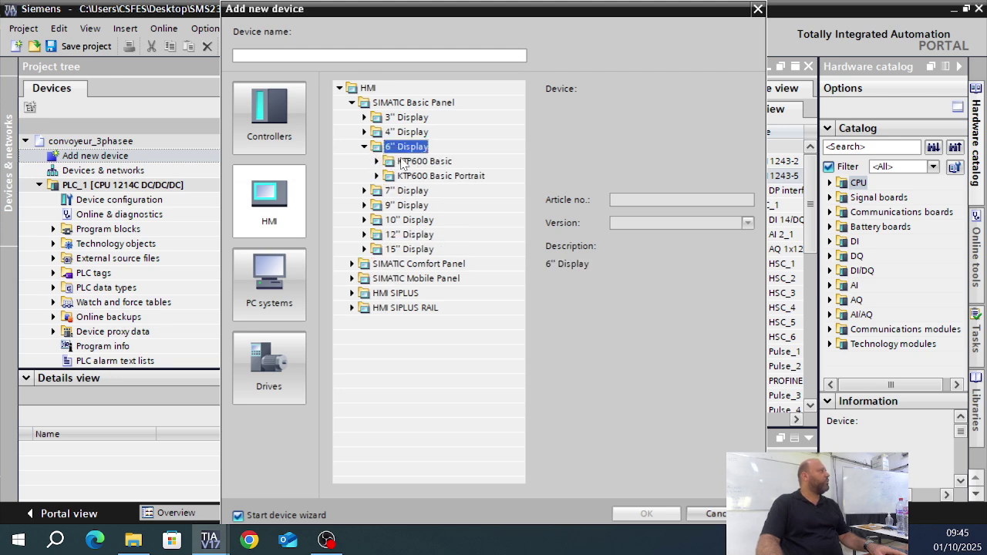
{"action": "left_click", "coordinate": [399, 162]}
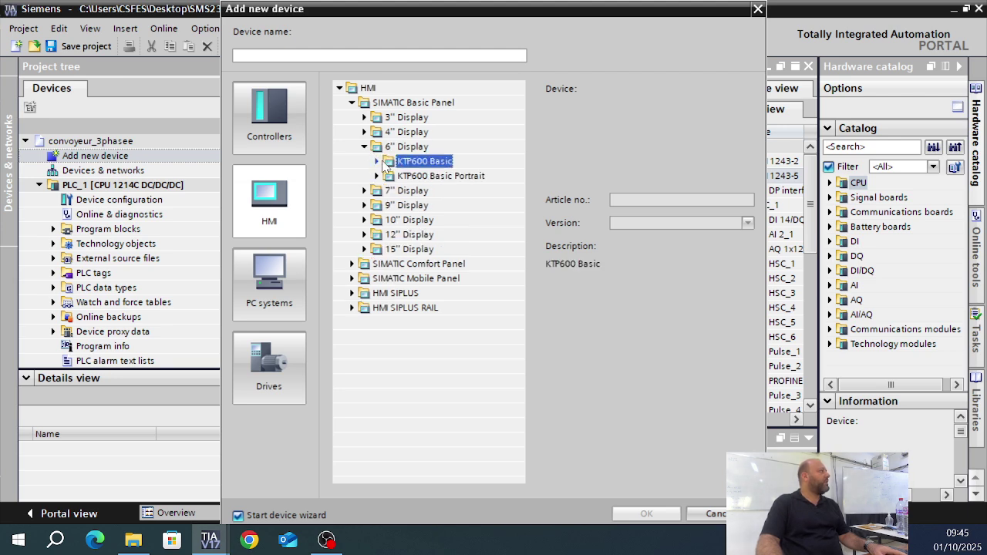
{"action": "left_click", "coordinate": [378, 162]}
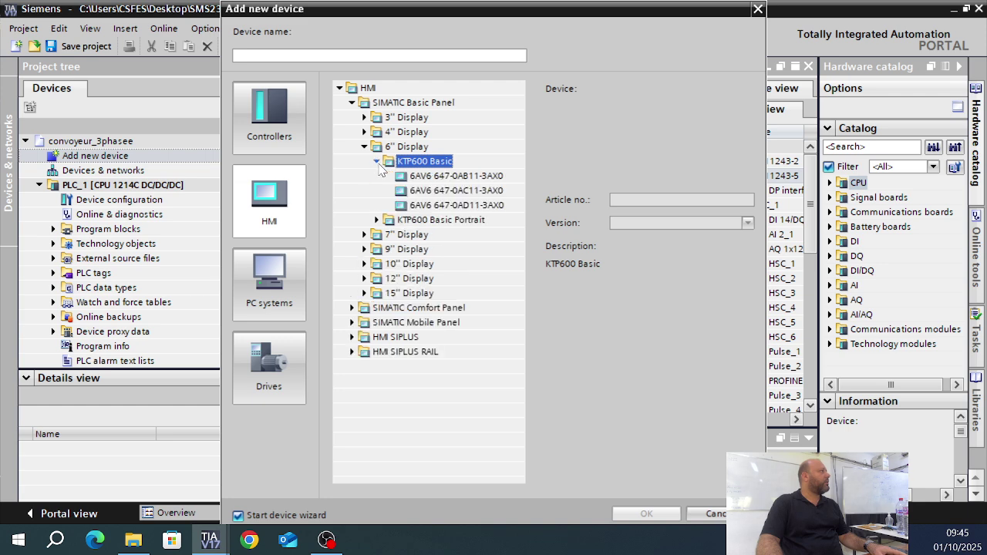
{"action": "left_click", "coordinate": [445, 177]}
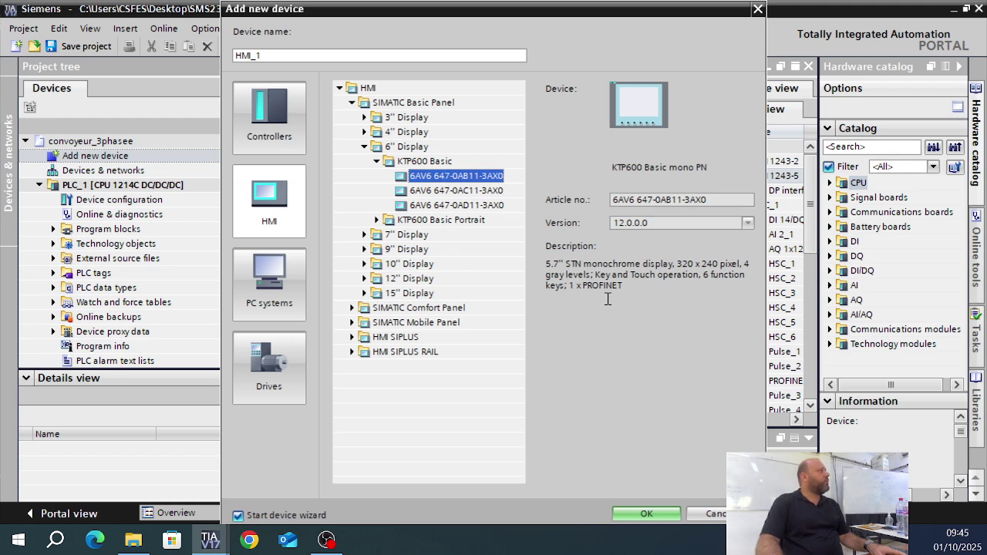
- Compare the KTP600 Basic variants and add the color PN model with article number 6AV6 647-0AD11-3AX0
{"action": "left_click", "coordinate": [470, 192]}
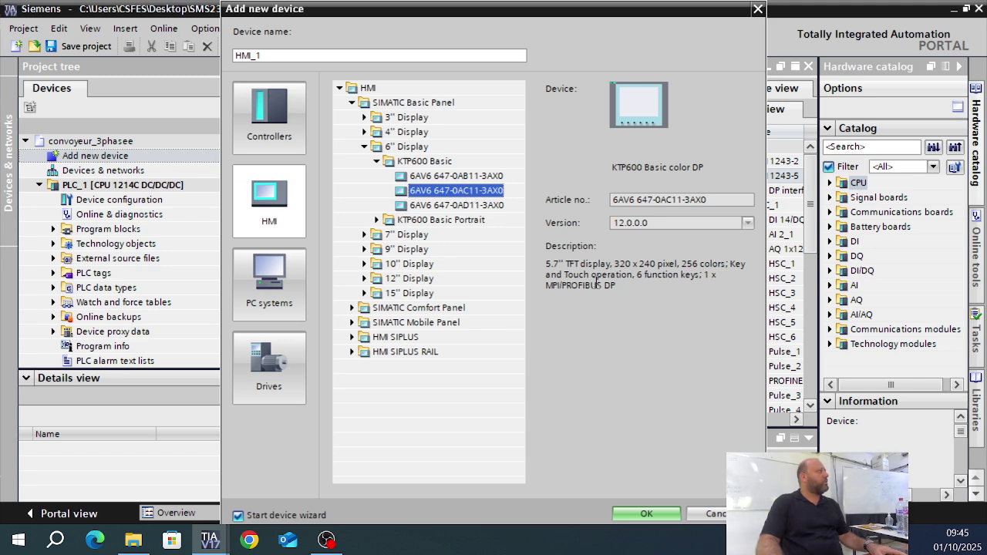
{"action": "left_click", "coordinate": [451, 205]}
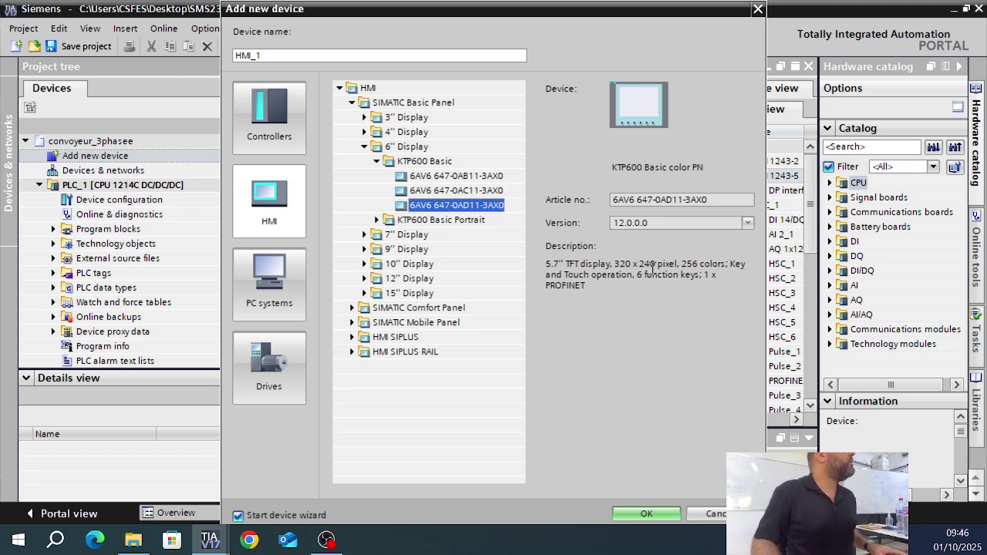
{"action": "left_click", "coordinate": [464, 179]}
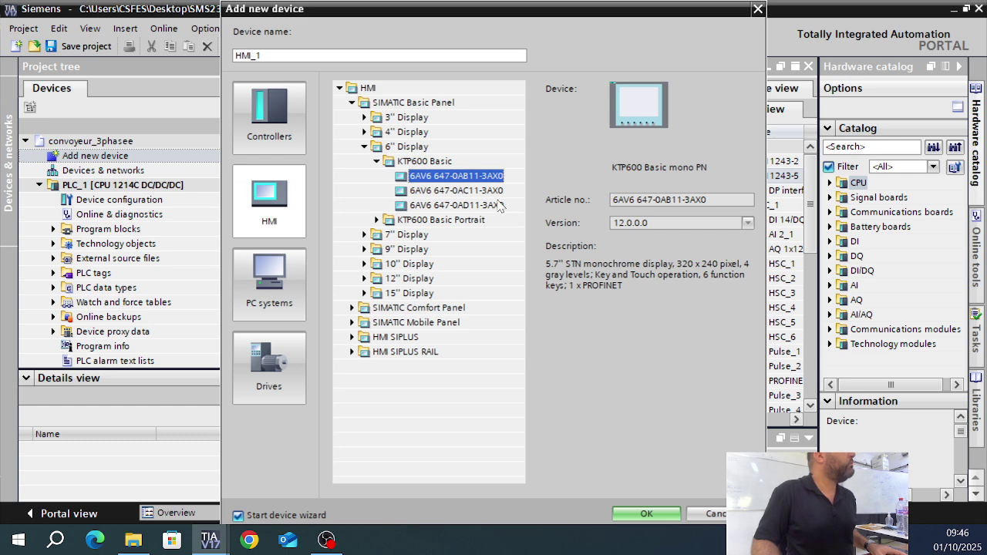
{"action": "key", "text": "Down"}
{"action": "key", "text": "Down"}
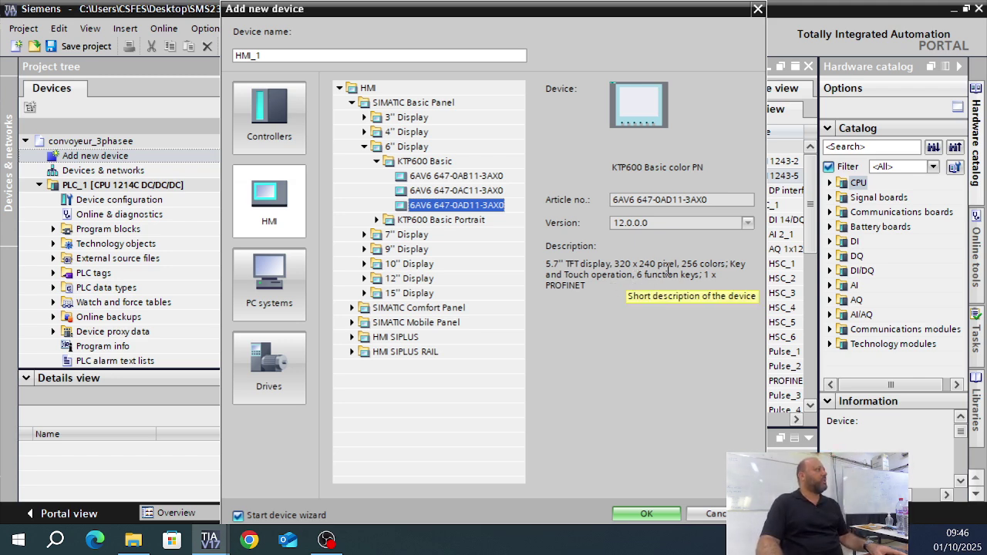
{"action": "left_click", "coordinate": [647, 514]}
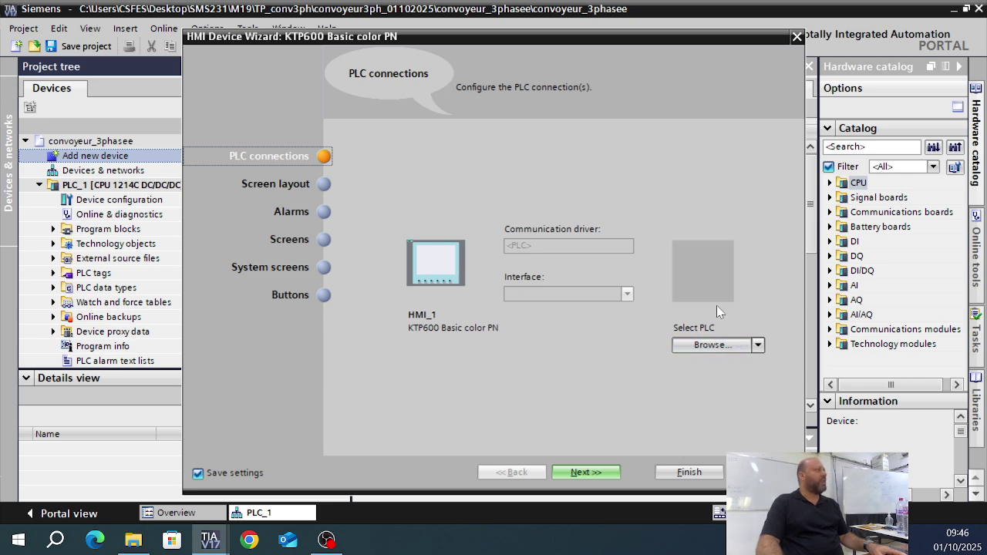
- Connect HMI_1 to PLC_1 in the HMI device wizard and continue to the screen layout
{"action": "left_click", "coordinate": [713, 345]}
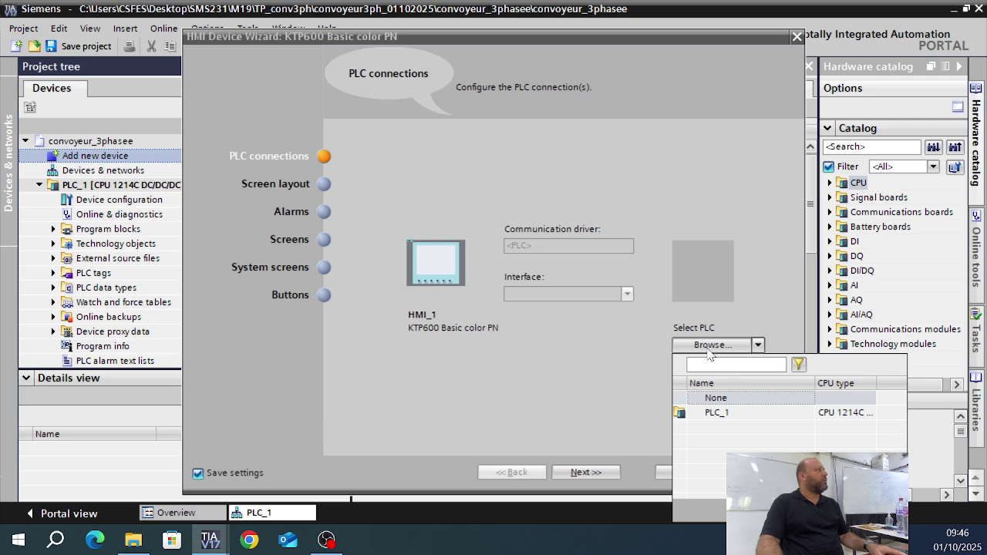
{"action": "left_click", "coordinate": [718, 412]}
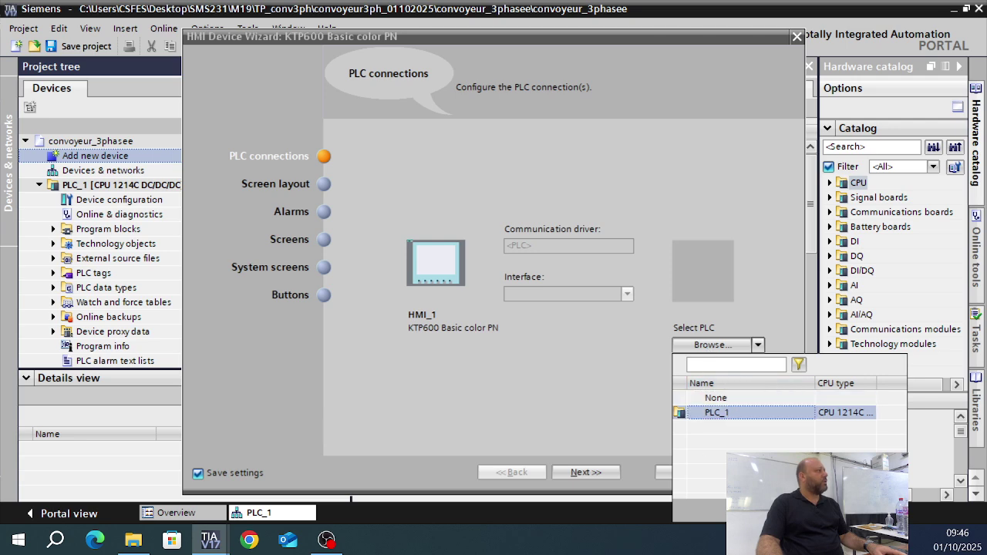
{"action": "left_click", "coordinate": [870, 510]}
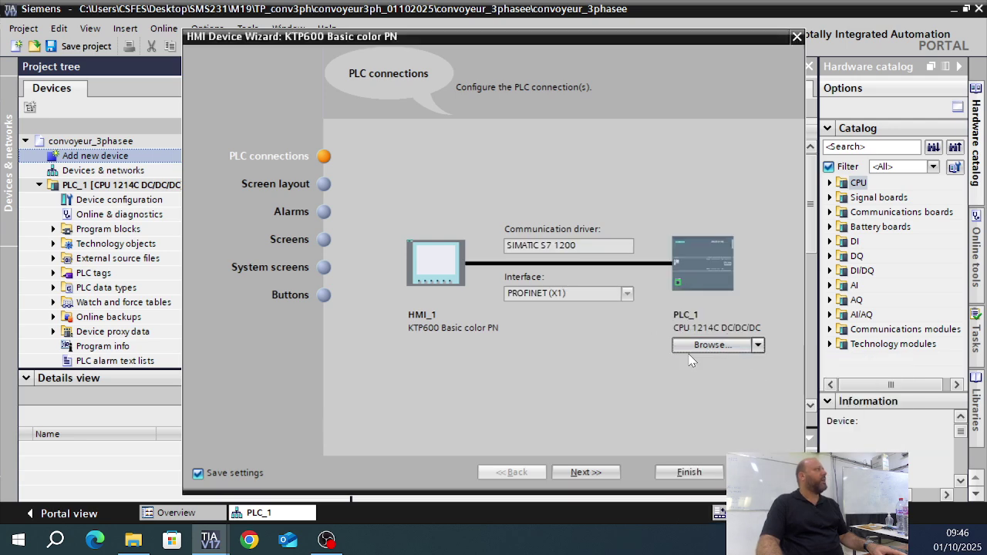
{"action": "left_click", "coordinate": [590, 472]}
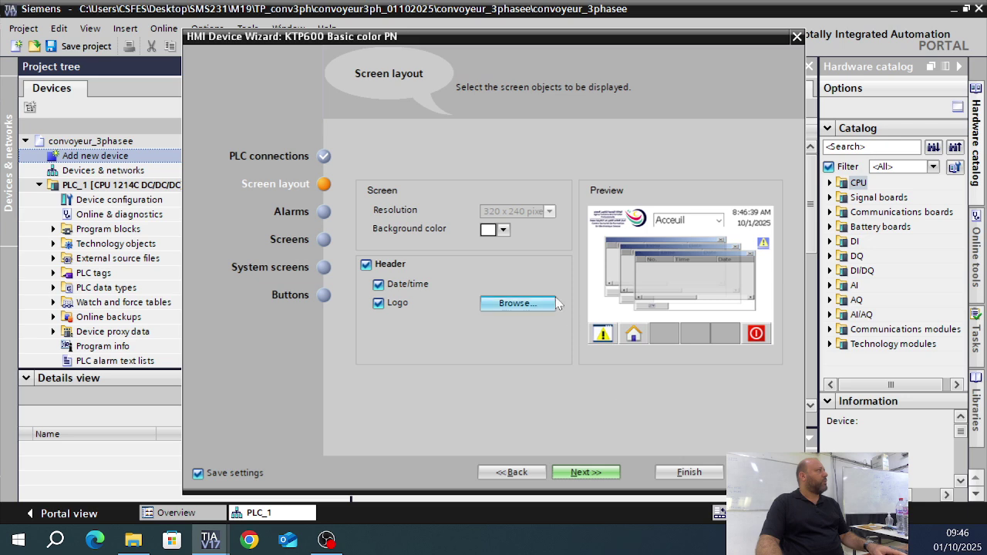
- Keep the wizard's existing layout, alarm, screen, system screen and button settings and finish creating the HMI
{"action": "left_click", "coordinate": [611, 472]}
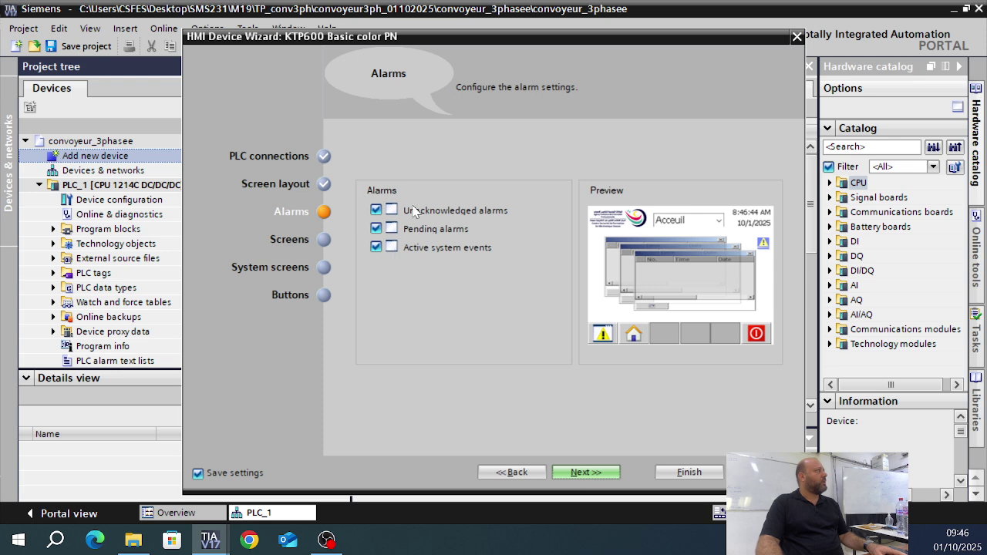
{"action": "left_click", "coordinate": [588, 472]}
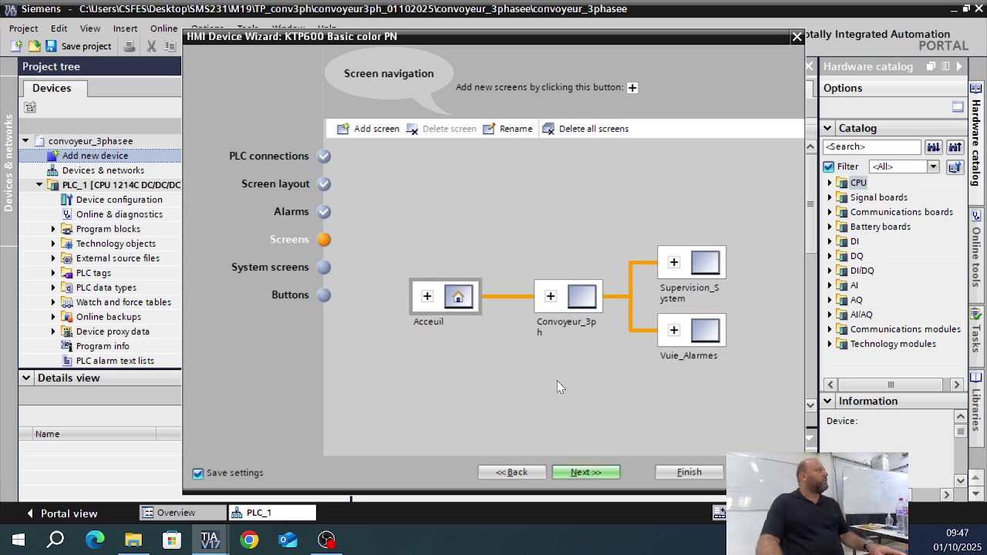
{"action": "left_click", "coordinate": [585, 472]}
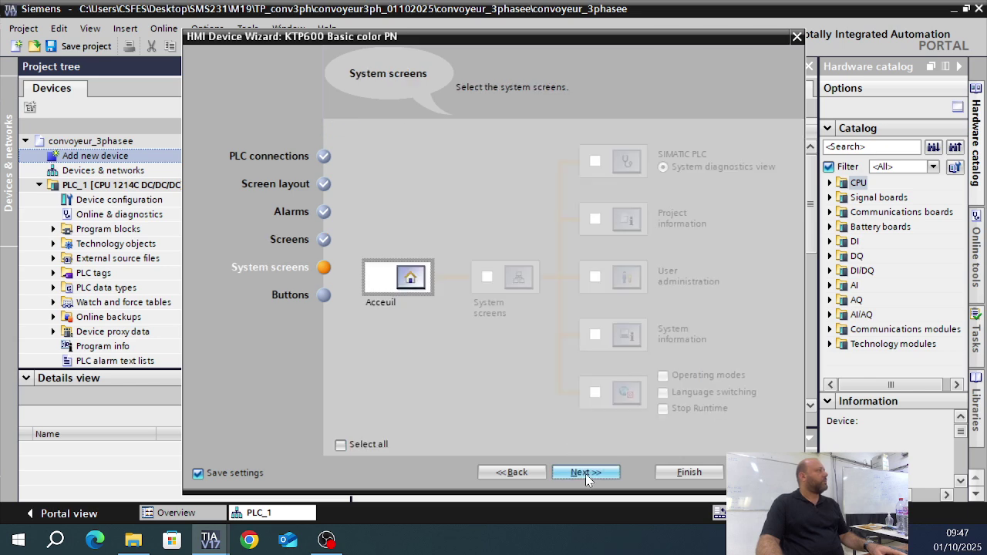
{"action": "left_click", "coordinate": [585, 473]}
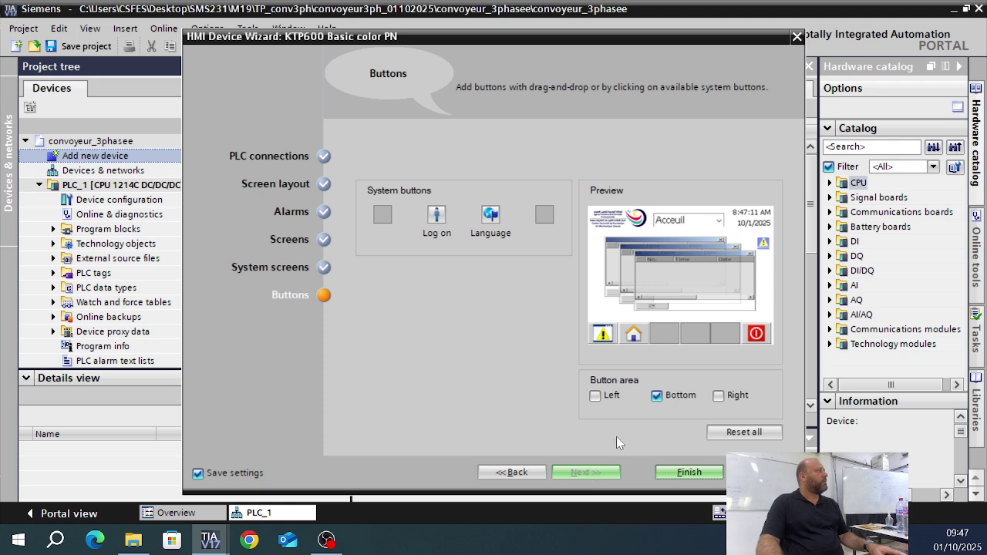
{"action": "left_click", "coordinate": [689, 473]}
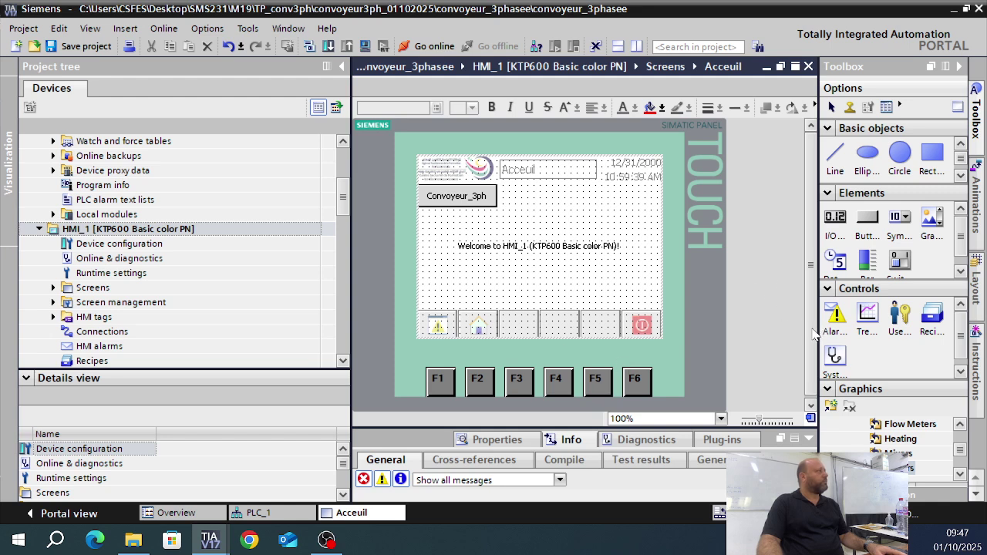
- Open the project's devices and networks view and widen the graphical network area
{"action": "left_click_drag", "start_coordinate": [344, 198], "coordinate": [347, 164]}
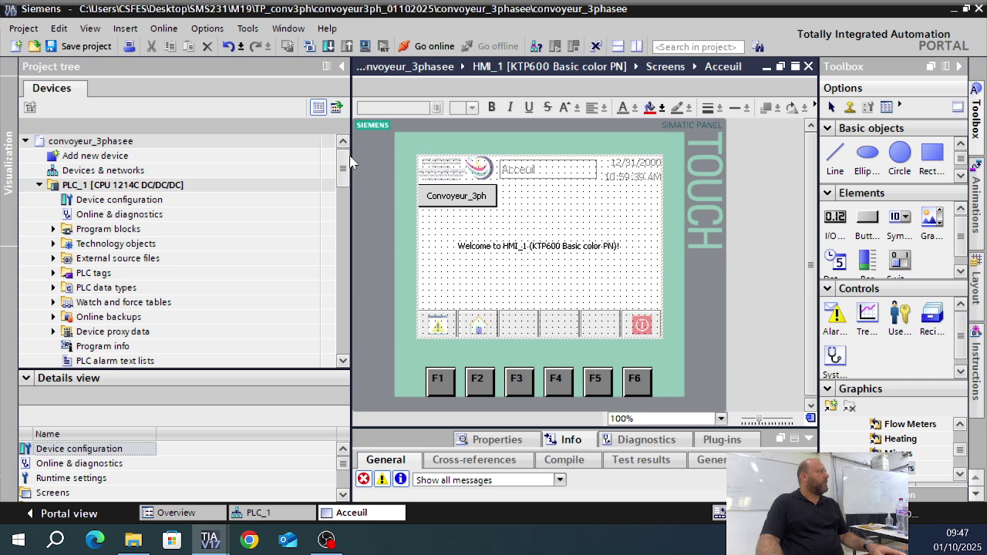
{"action": "left_click", "coordinate": [109, 176]}
{"action": "double_click", "coordinate": [111, 176]}
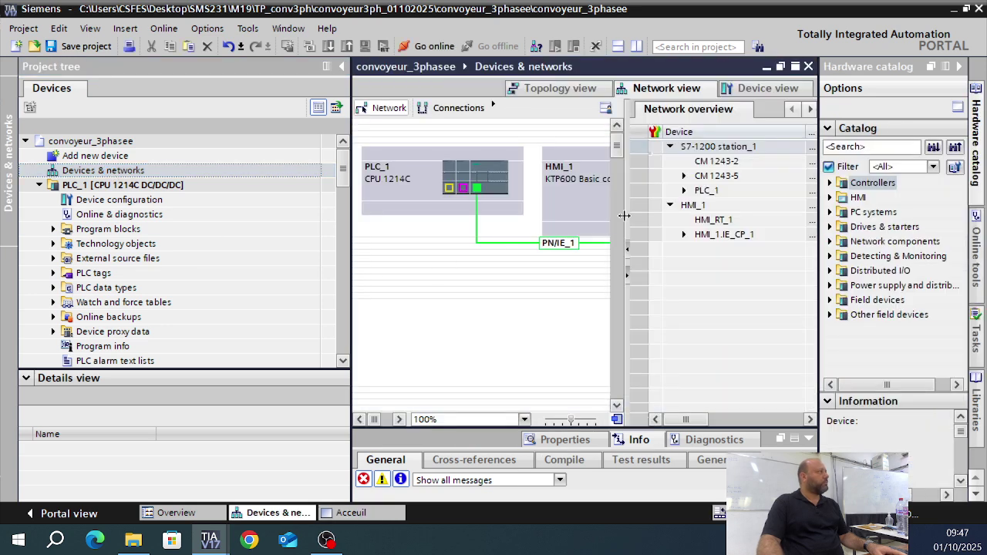
{"action": "left_click_drag", "start_coordinate": [626, 220], "coordinate": [758, 220]}
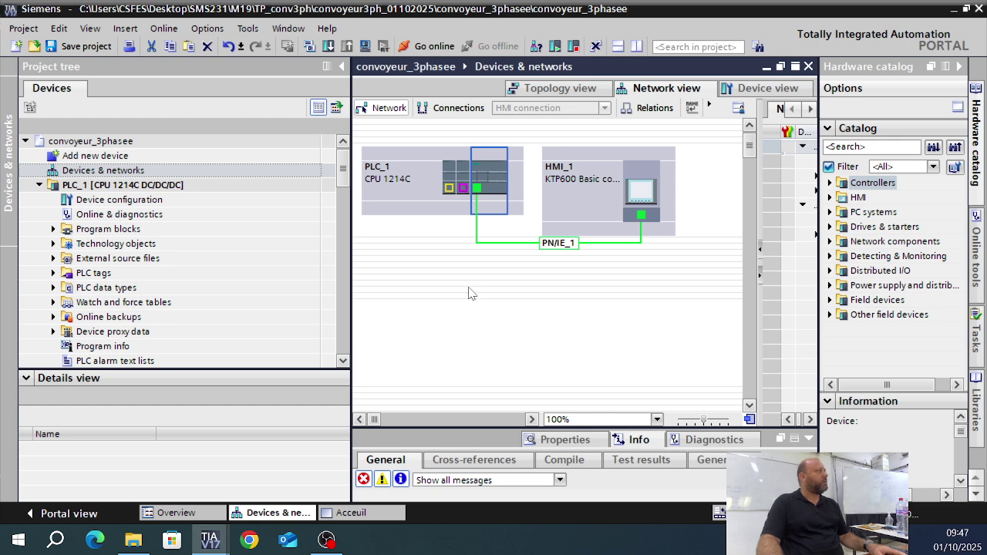
- Show the general properties of the CPU in PLC_1 and rename it PLC_MM3
{"action": "left_click", "coordinate": [431, 196]}
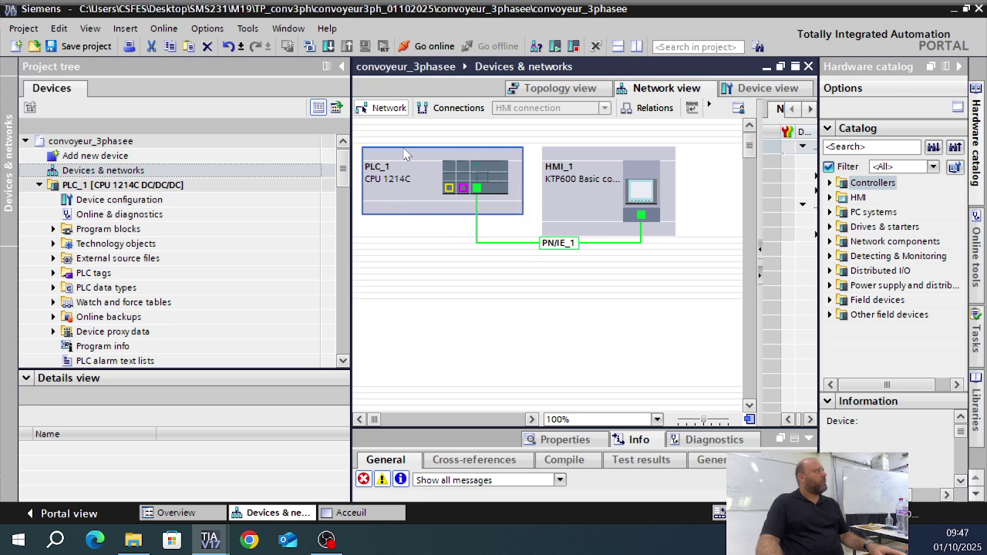
{"action": "left_click", "coordinate": [498, 182]}
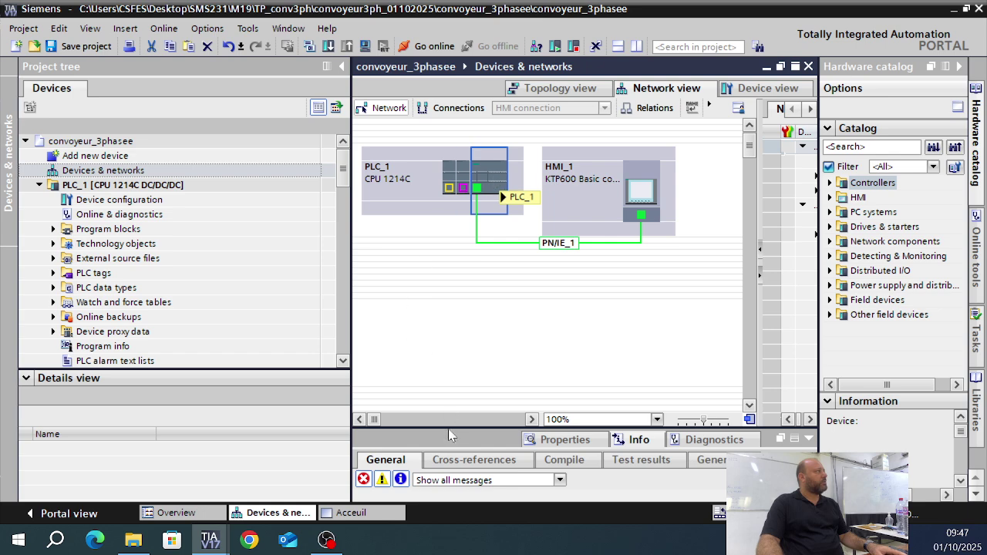
{"action": "left_click_drag", "start_coordinate": [456, 426], "coordinate": [540, 297]}
{"action": "left_click", "coordinate": [570, 306]}
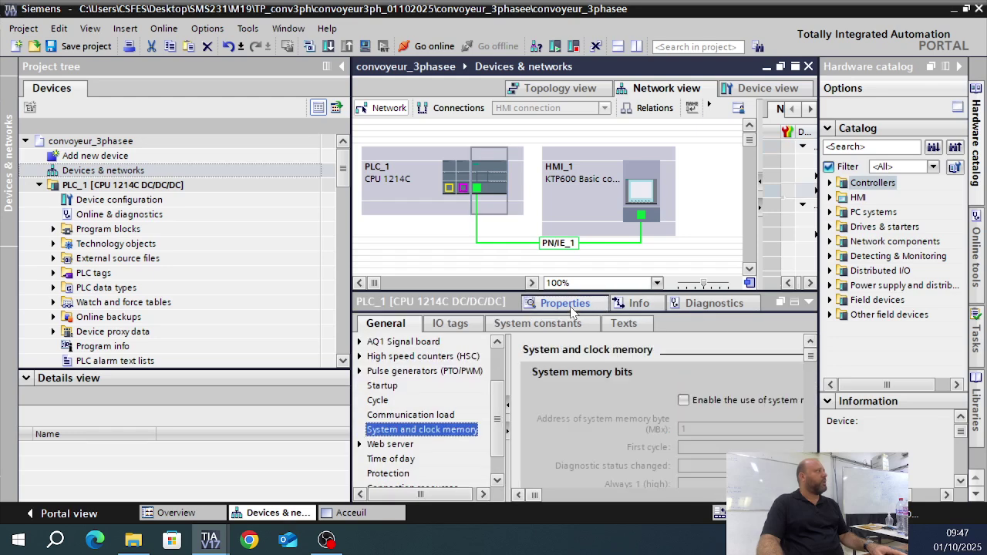
{"action": "scroll", "coordinate": [496, 400], "scroll_direction": "up", "scroll_amount": 2}
{"action": "scroll", "coordinate": [496, 400], "scroll_direction": "up", "scroll_amount": 2}
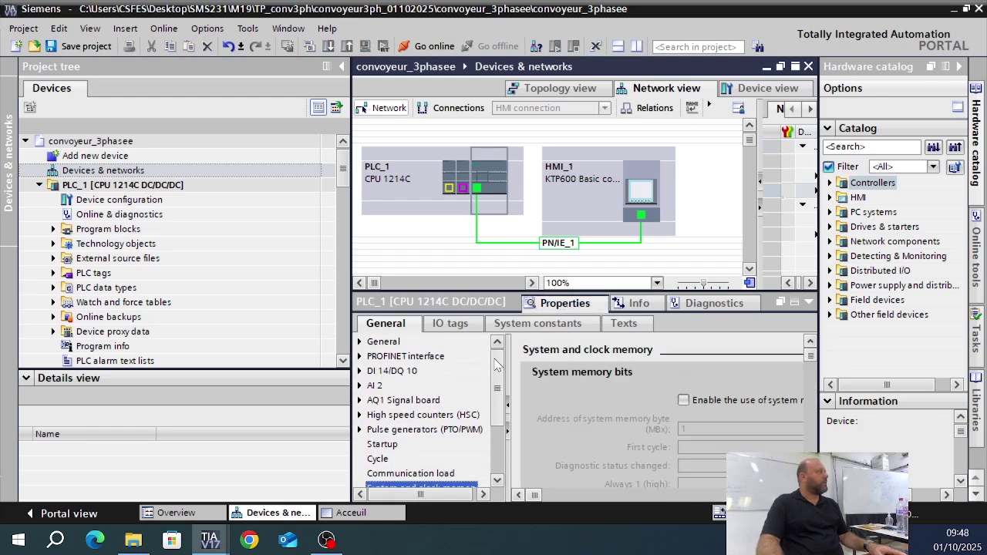
{"action": "left_click", "coordinate": [385, 346]}
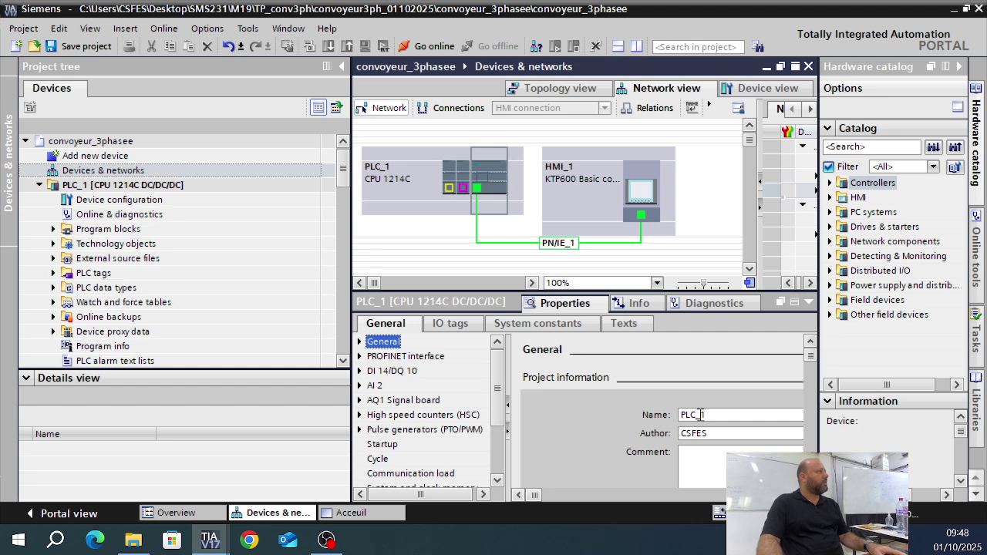
{"action": "left_click", "coordinate": [718, 414]}
{"action": "key", "text": "BackSpace"}
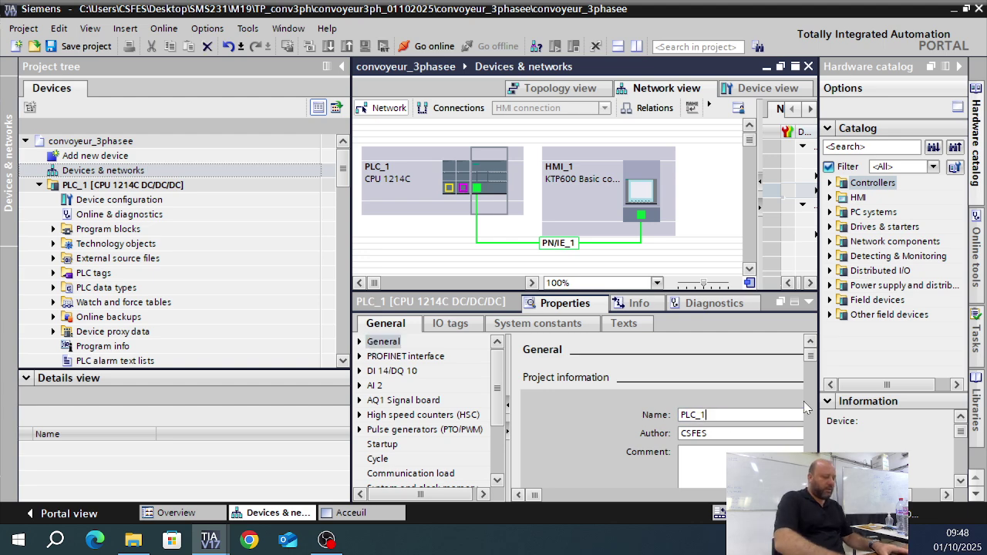
{"action": "type", "text": "MM"}
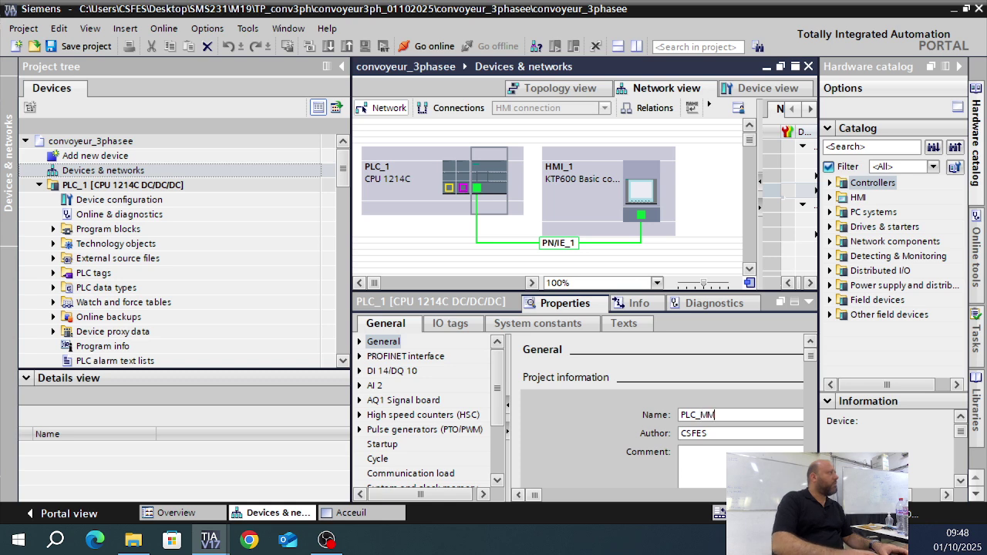
{"action": "type", "text": "3"}
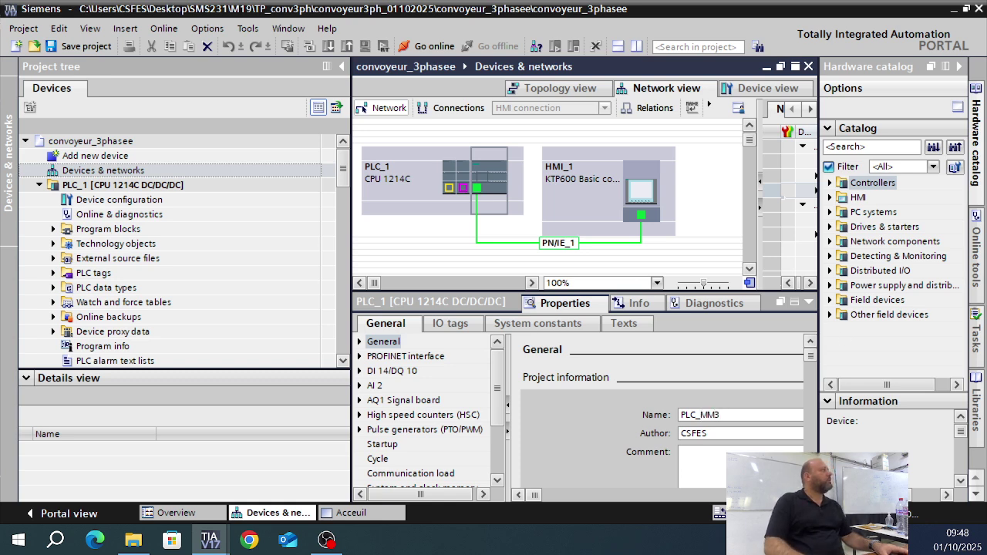
{"action": "key", "text": "Return"}
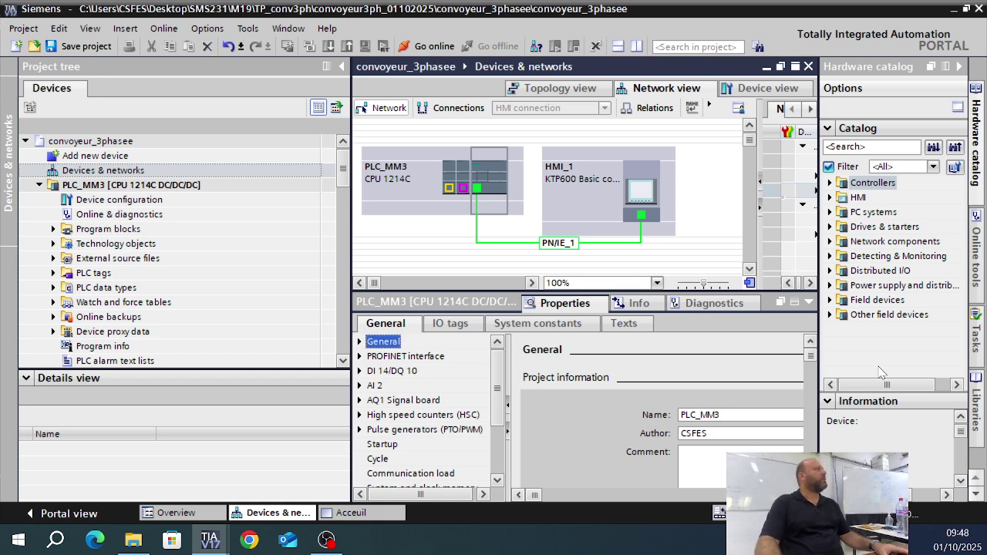
- In PLC_MM3's PROFINET interface Ethernet addresses, set the IP address to 192.168.1.164
{"action": "left_click", "coordinate": [381, 358]}
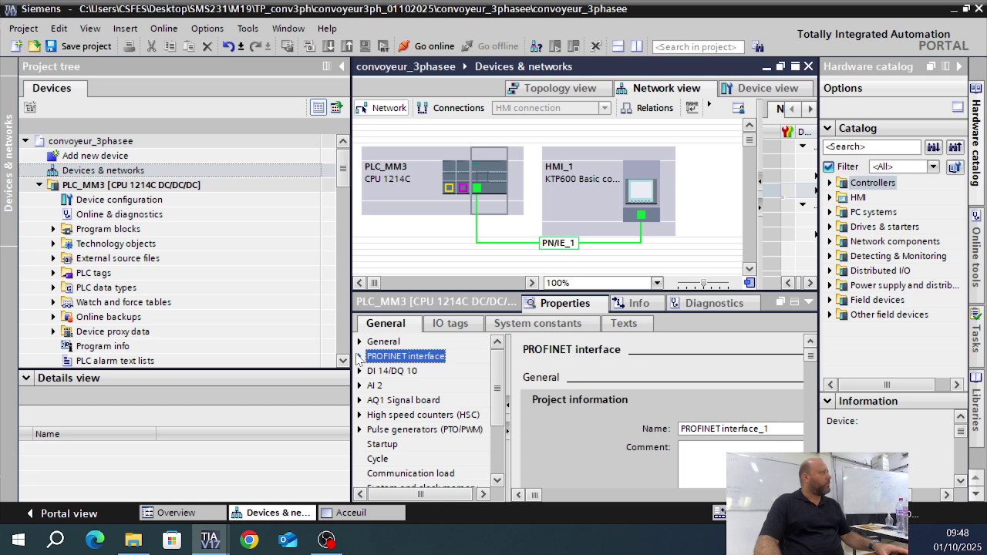
{"action": "left_click", "coordinate": [360, 357]}
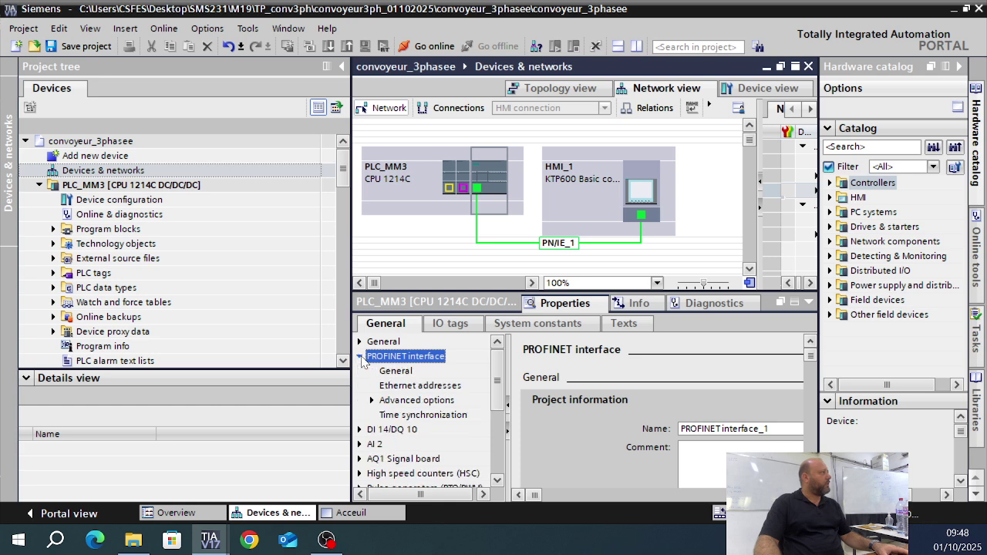
{"action": "left_click", "coordinate": [401, 388]}
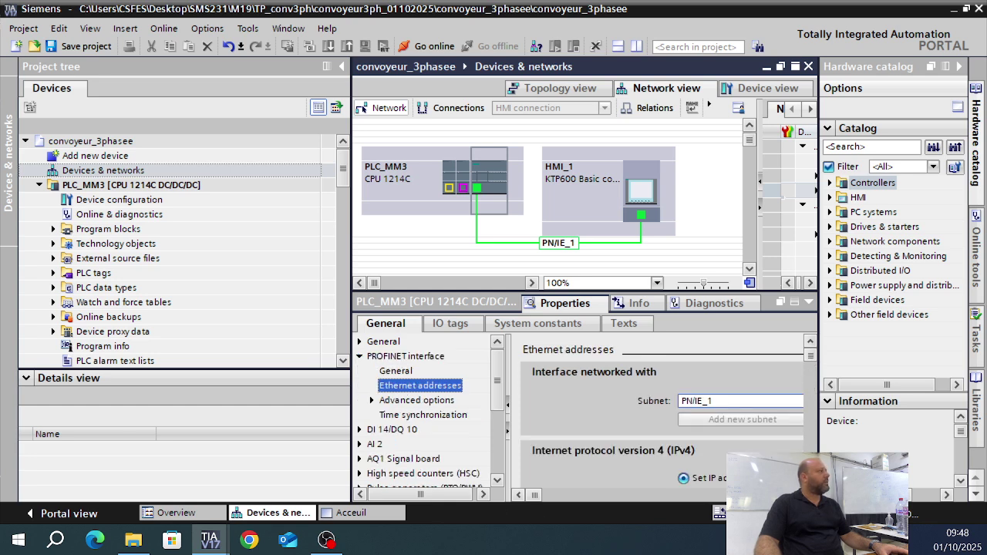
{"action": "scroll", "coordinate": [808, 370], "scroll_direction": "down", "scroll_amount": 5}
{"action": "scroll", "coordinate": [746, 426], "scroll_direction": "down", "scroll_amount": 1}
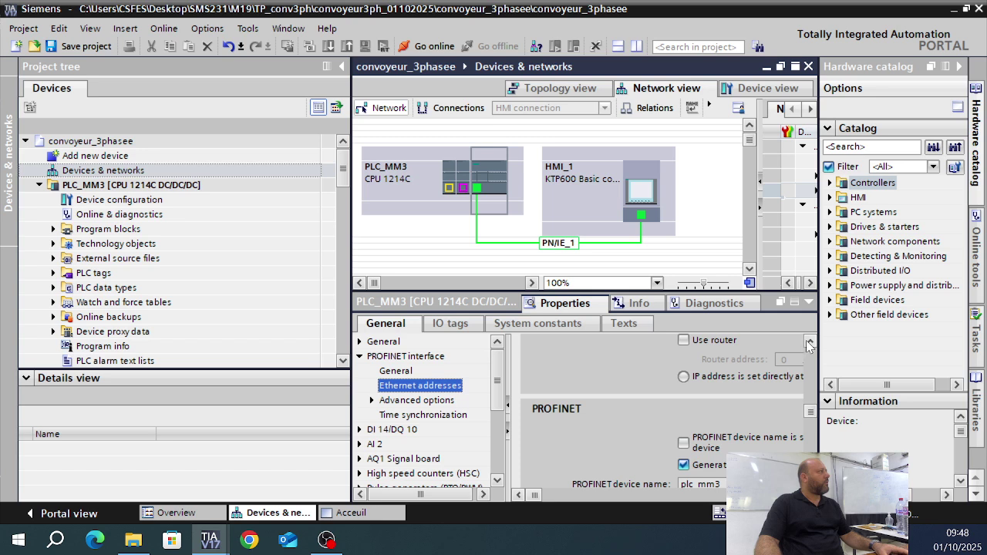
{"action": "scroll", "coordinate": [754, 386], "scroll_direction": "up", "scroll_amount": 3}
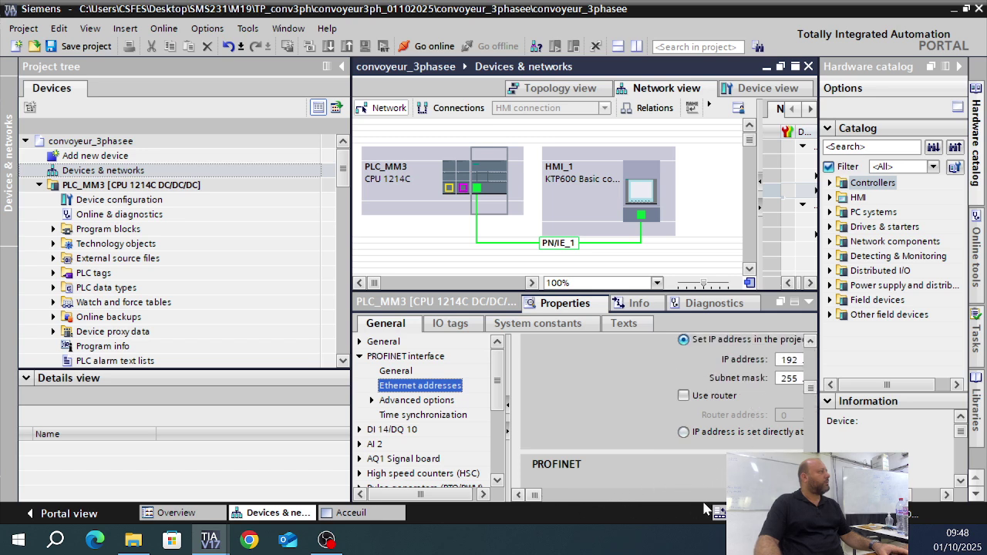
{"action": "scroll", "coordinate": [655, 385], "scroll_direction": "right", "scroll_amount": 3}
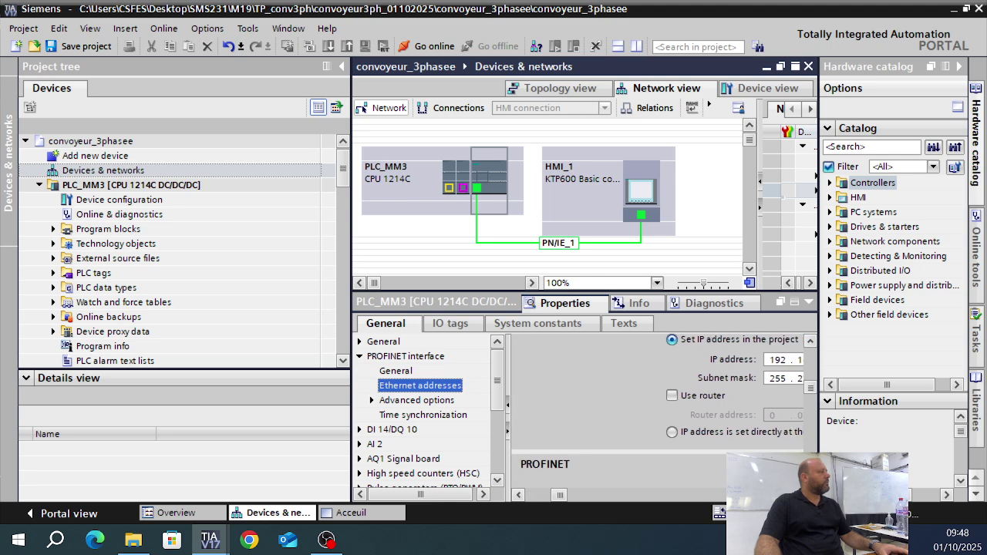
{"action": "scroll", "coordinate": [603, 484], "scroll_direction": "right", "scroll_amount": 2}
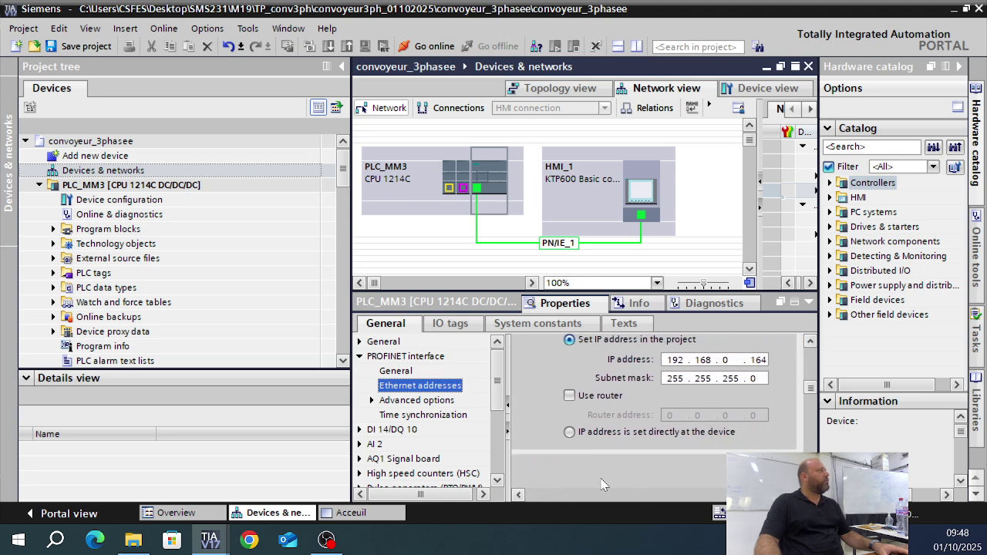
{"action": "left_click", "coordinate": [732, 362]}
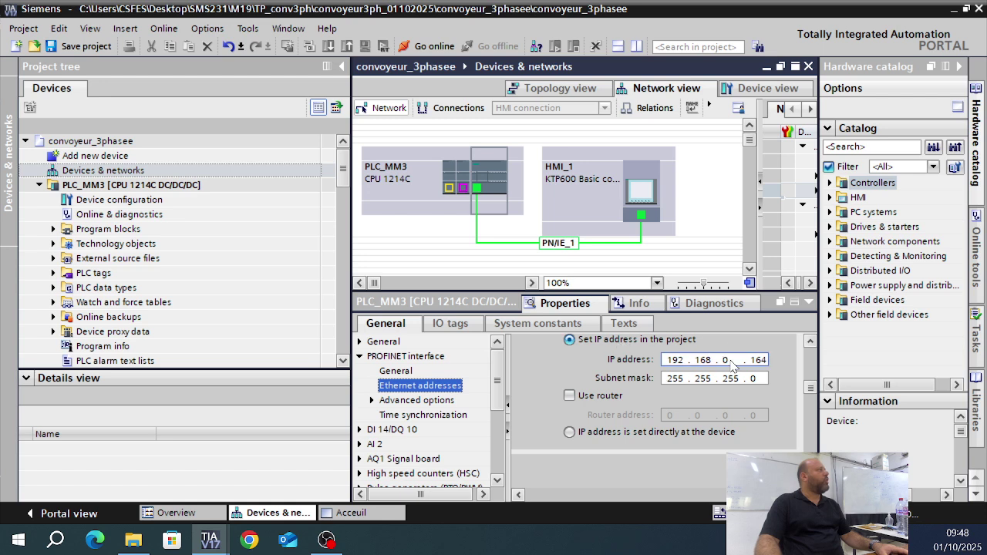
{"action": "key", "text": "BackSpace"}
{"action": "type", "text": "1"}
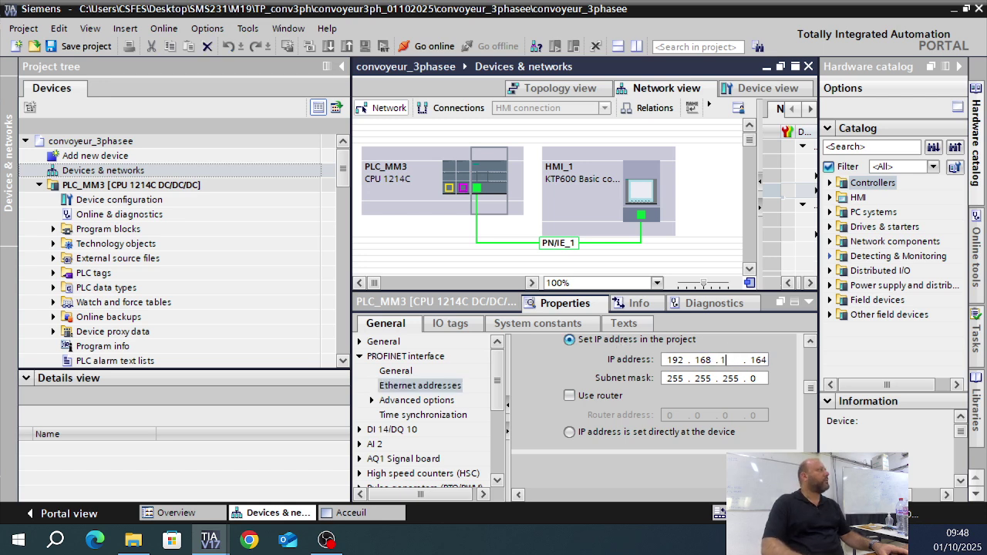
{"action": "key", "text": "Return"}
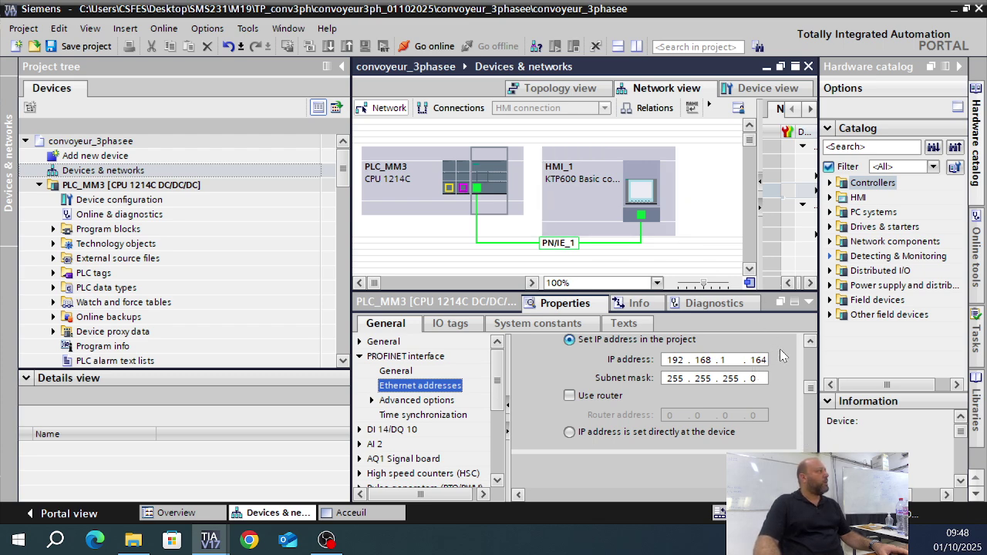
- Show the general properties of the KTP600 panel in the network view and rename it HMI_MM3
{"action": "left_click", "coordinate": [647, 199]}
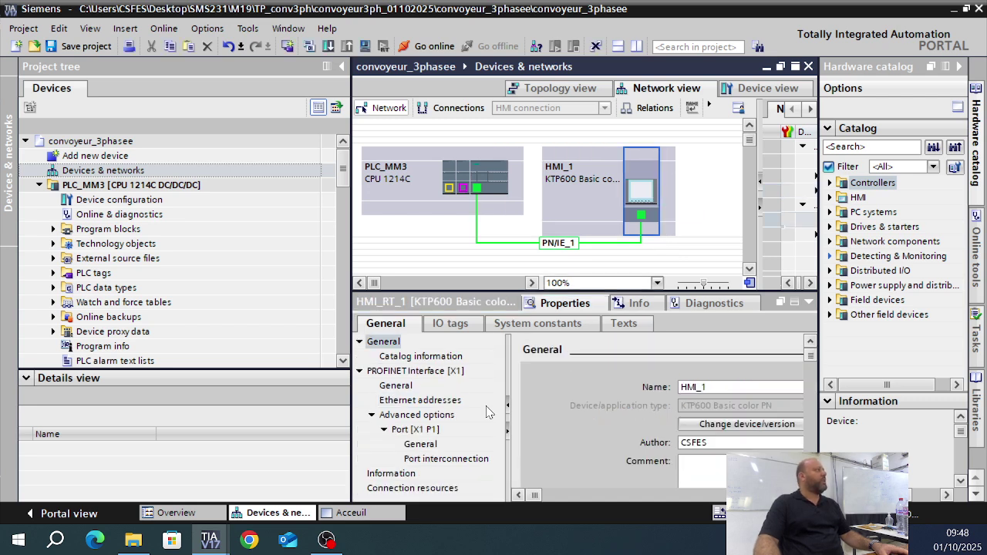
{"action": "left_click", "coordinate": [727, 386]}
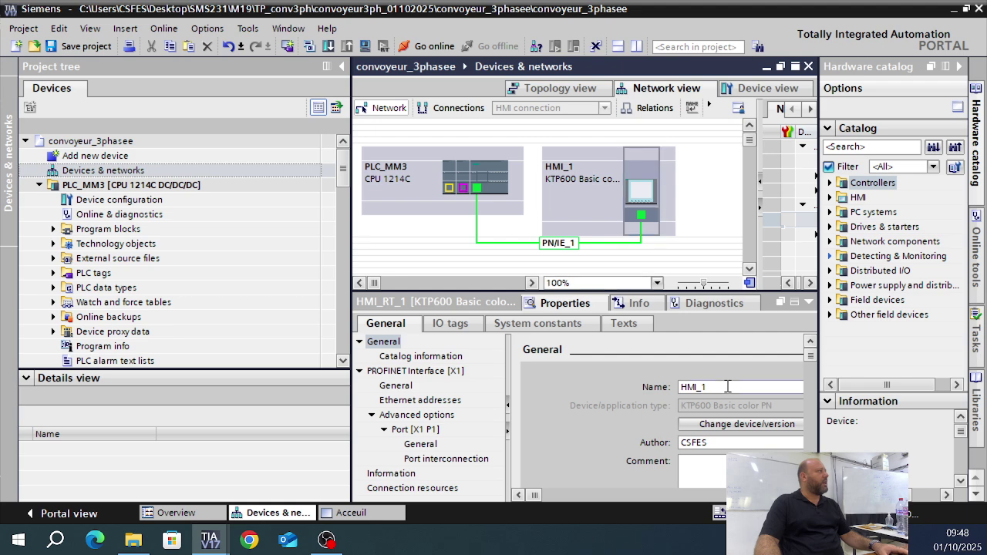
{"action": "key", "text": "BackSpace"}
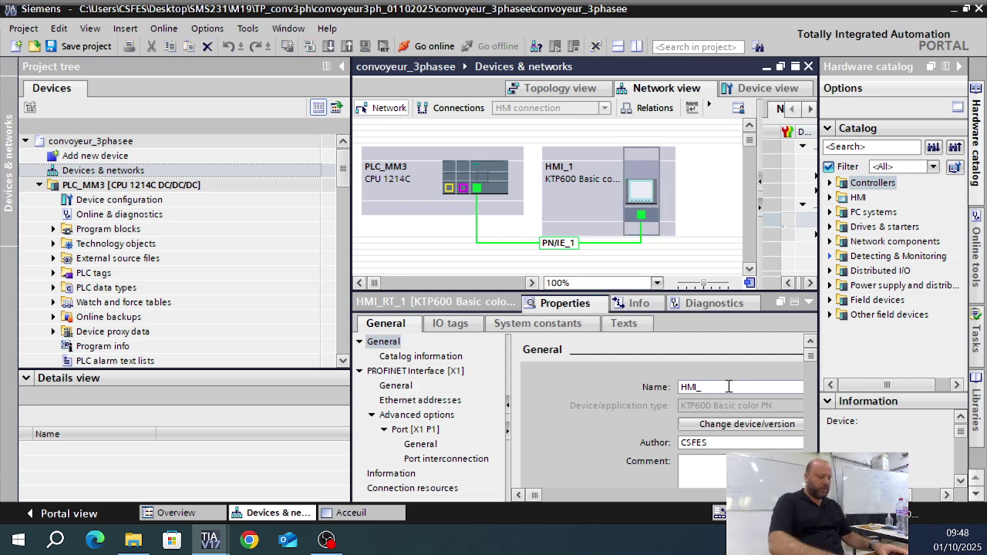
{"action": "type", "text": "MM3"}
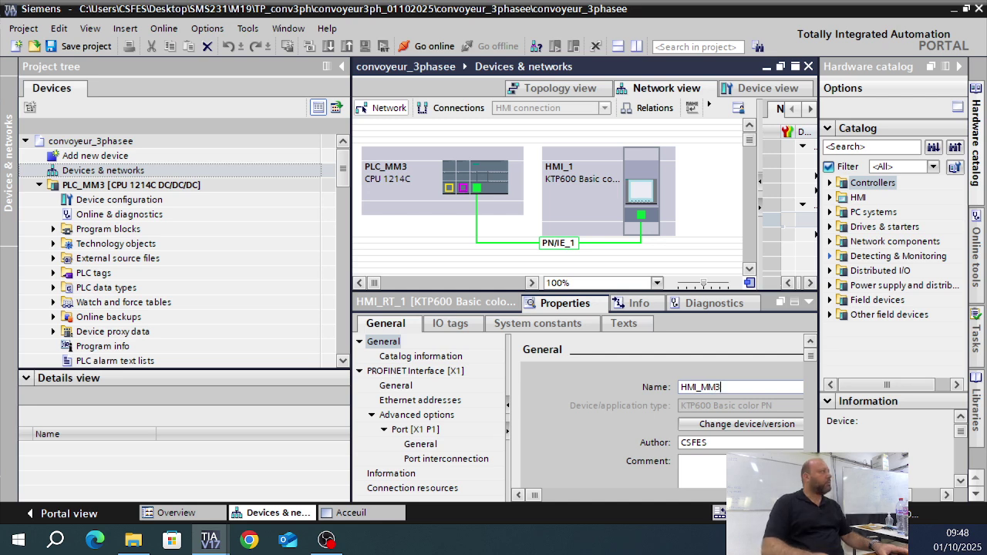
{"action": "key", "text": "Return"}
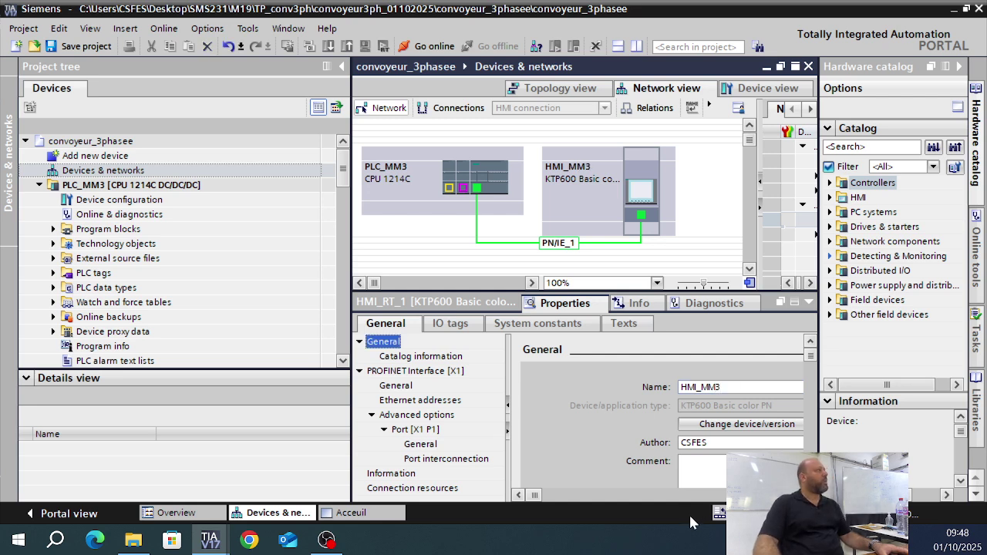
- Set HMI_MM3's PROFINET IP address to 192.168.1.165 in its Ethernet addresses and save the project
{"action": "left_click", "coordinate": [418, 400]}
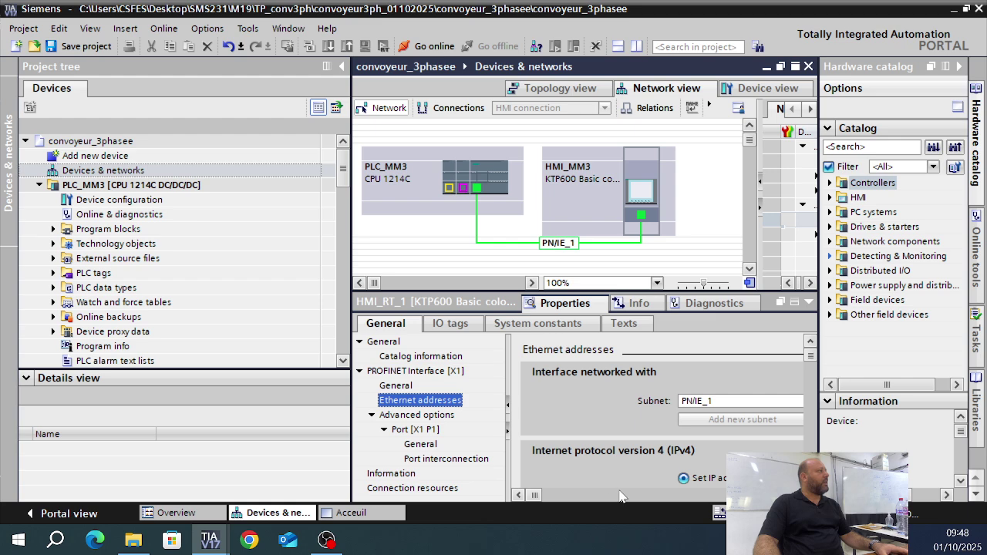
{"action": "scroll", "coordinate": [811, 433], "scroll_direction": "down", "scroll_amount": 3}
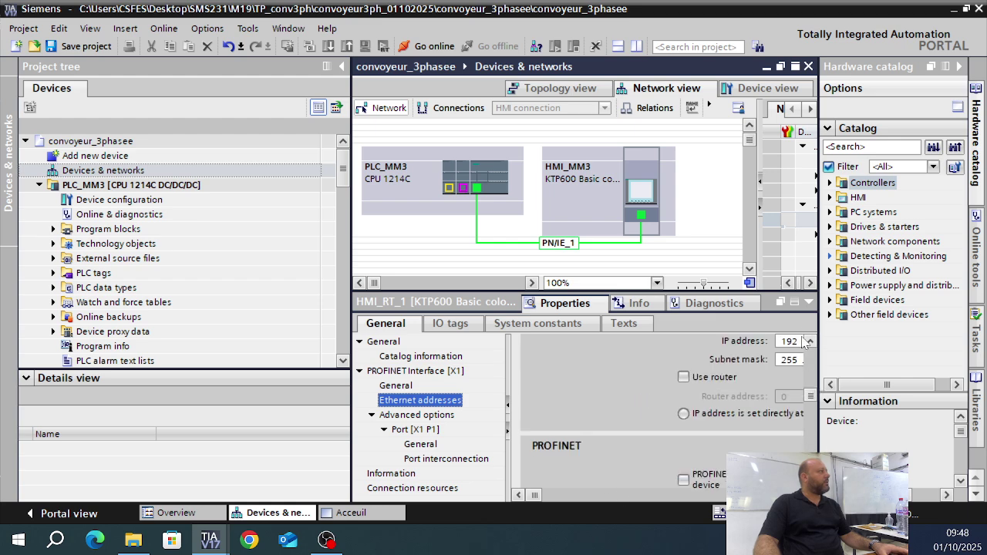
{"action": "scroll", "coordinate": [811, 341], "scroll_direction": "up", "scroll_amount": 2}
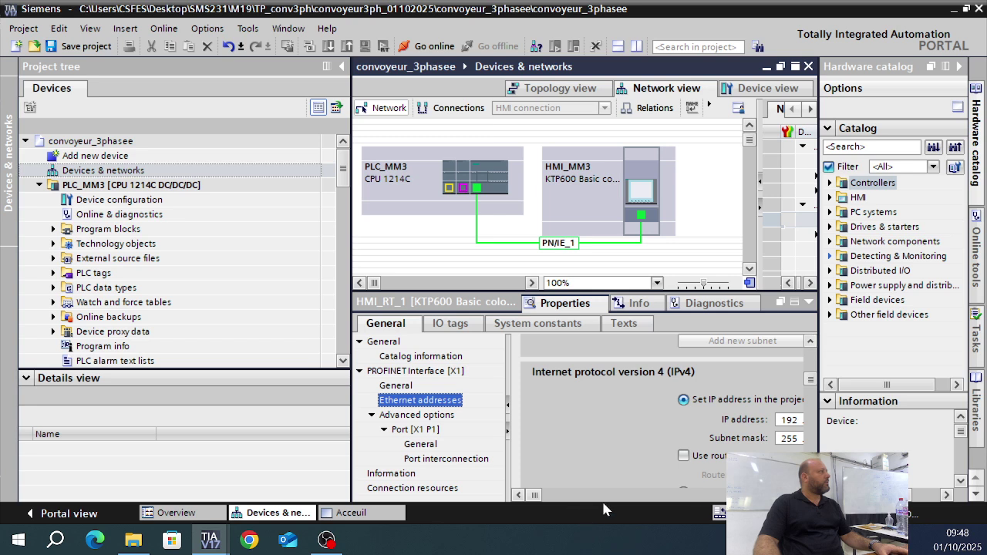
{"action": "left_click", "coordinate": [798, 495]}
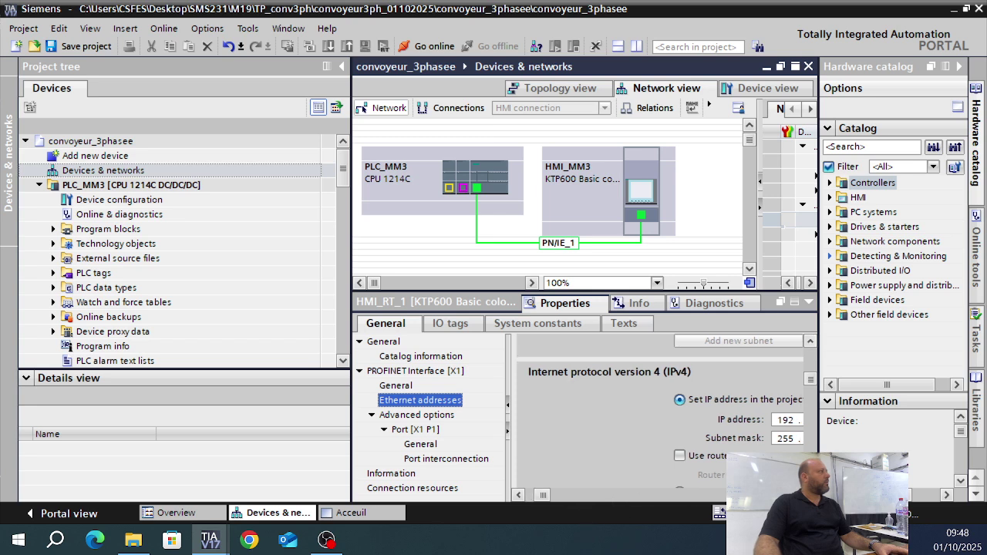
{"action": "left_click", "coordinate": [797, 495]}
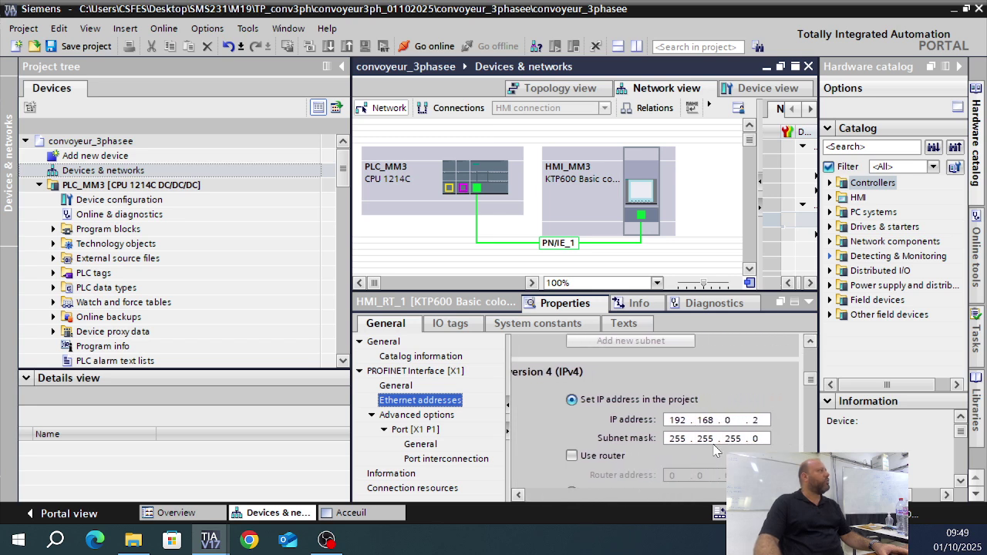
{"action": "left_click", "coordinate": [725, 426]}
{"action": "type", "text": "1 "}
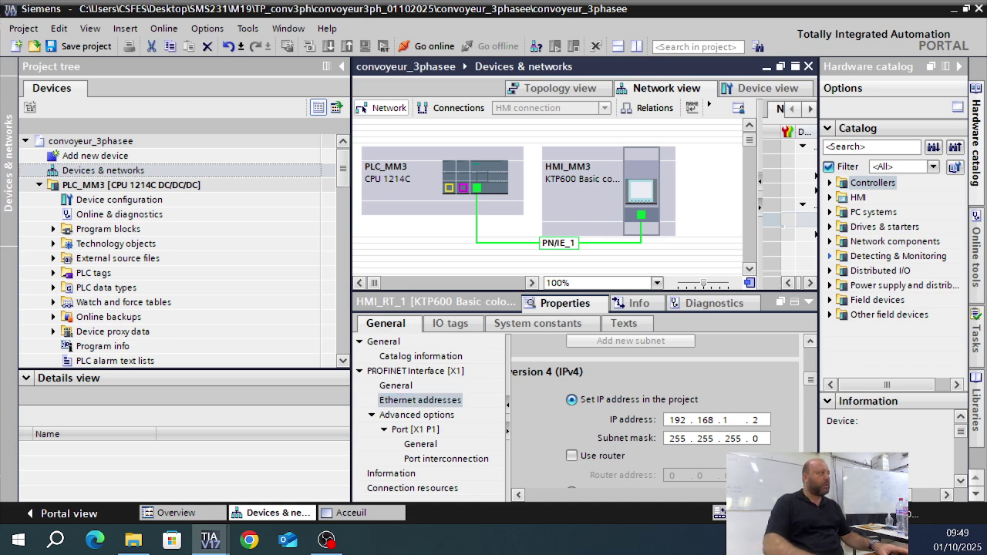
{"action": "type", "text": ". 1"}
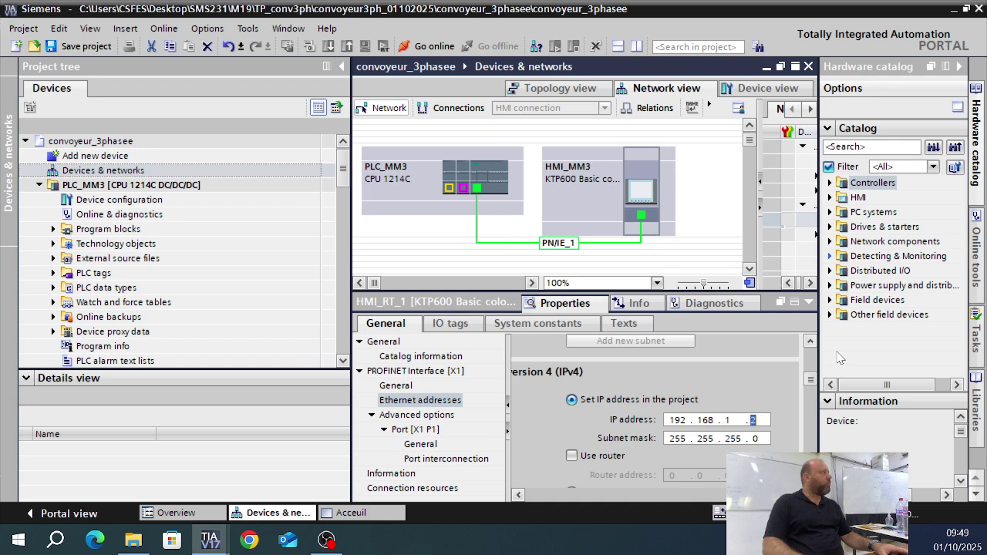
{"action": "type", "text": "65"}
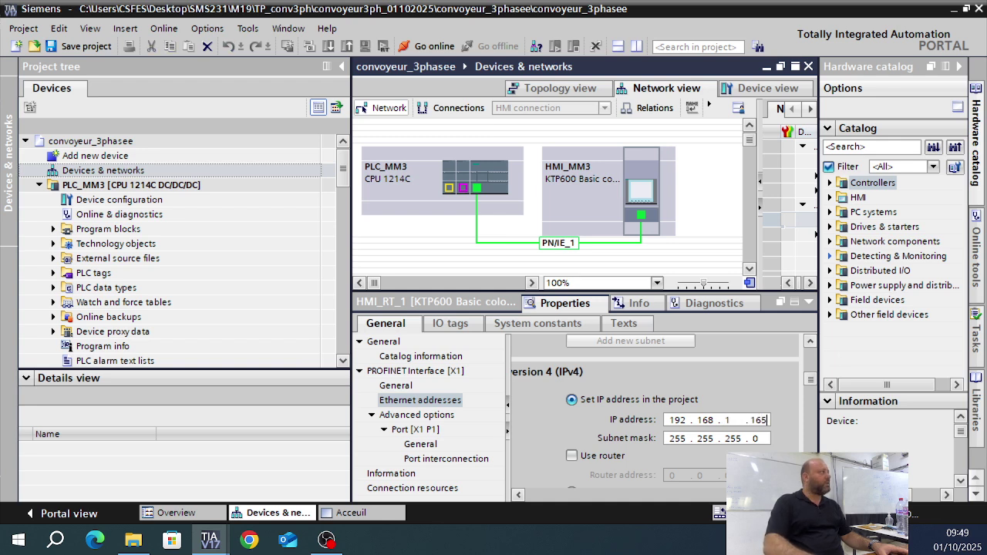
{"action": "key", "text": "Return"}
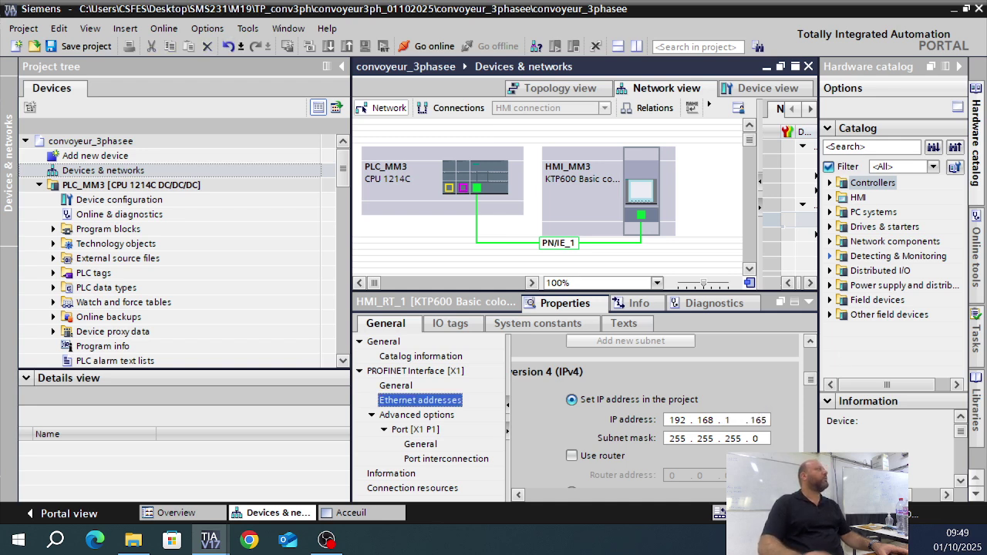
{"action": "left_click", "coordinate": [74, 45]}
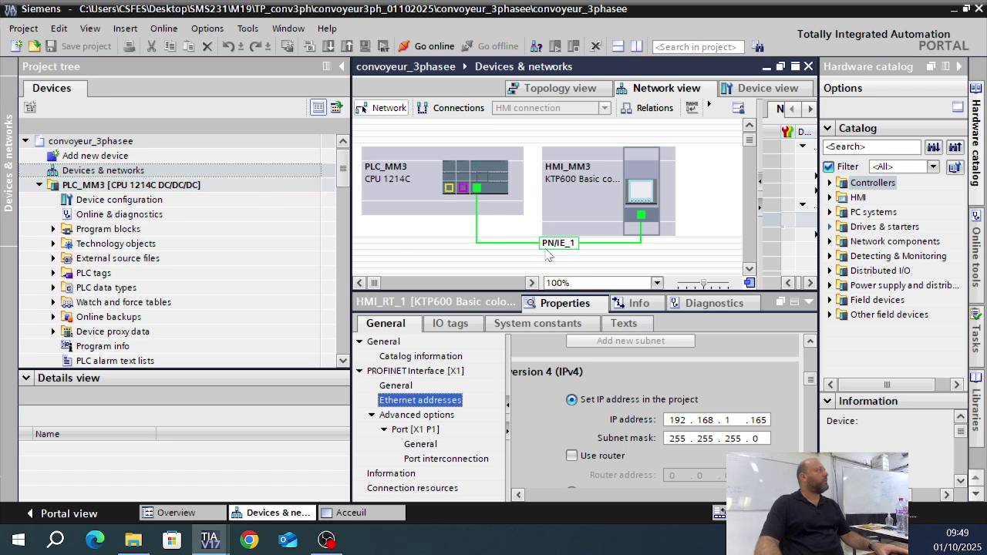
- Show the address labels in the network view and highlight the devices available for an HMI connection
{"action": "left_click", "coordinate": [711, 107]}
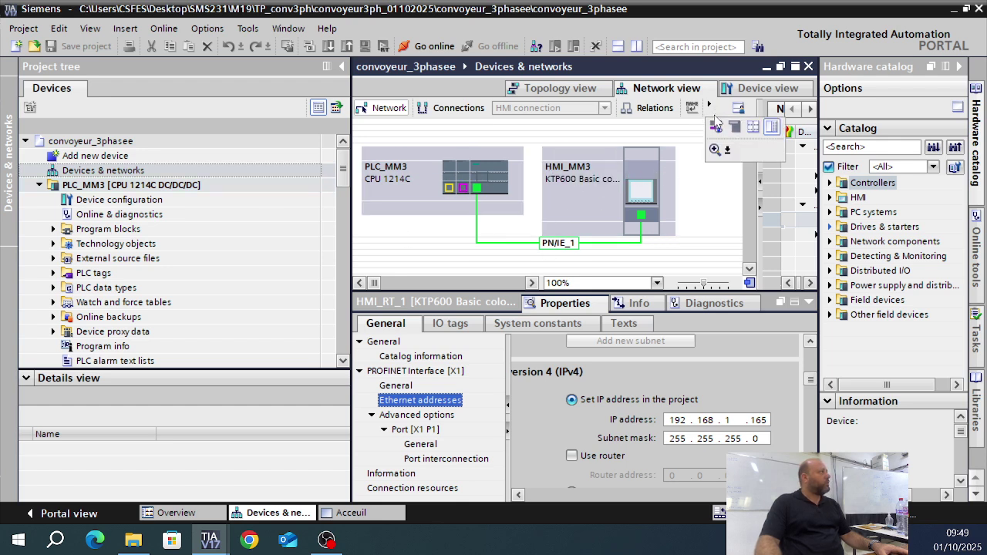
{"action": "left_click", "coordinate": [716, 127]}
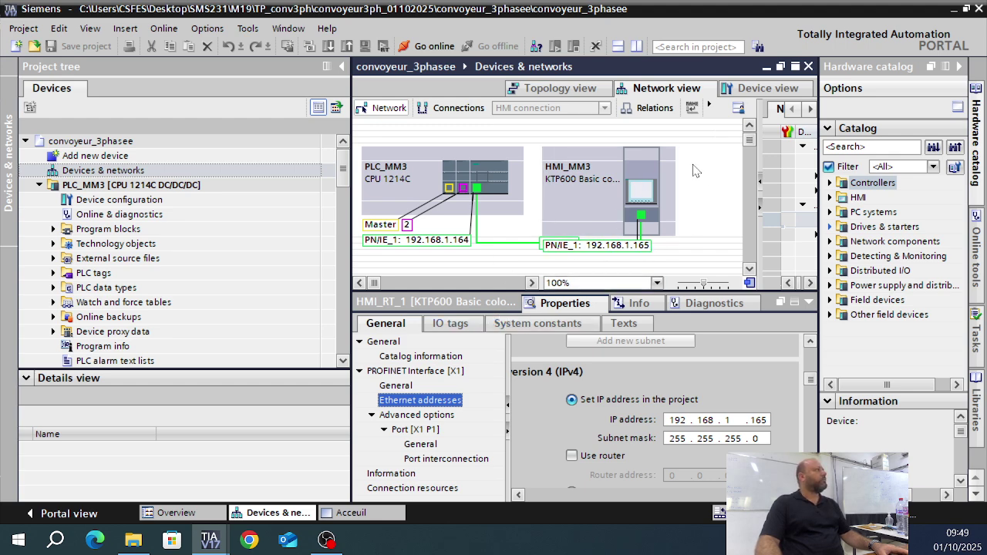
{"action": "left_click", "coordinate": [458, 109]}
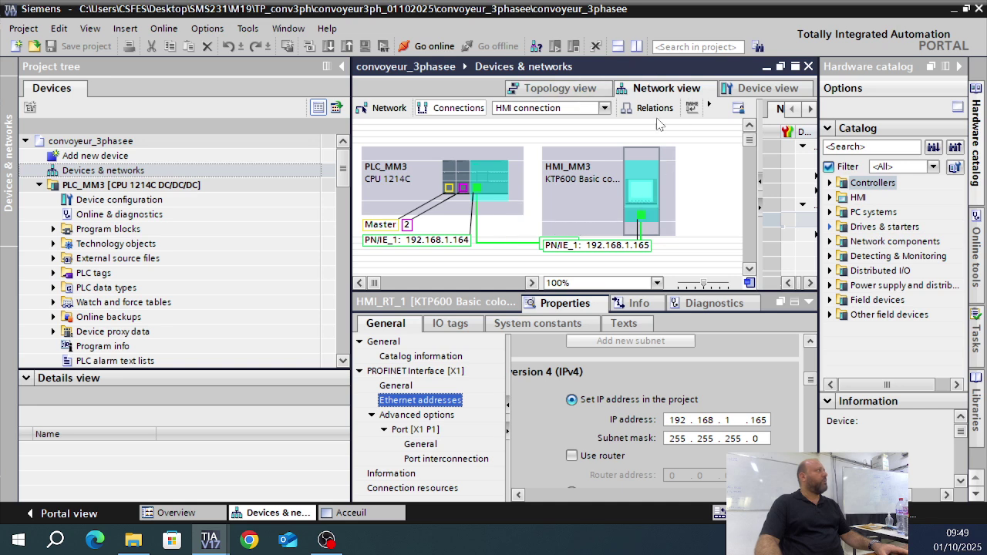
- Show the project's topology view and expand the IE switches under the network components of the hardware catalog
{"action": "left_click", "coordinate": [560, 88]}
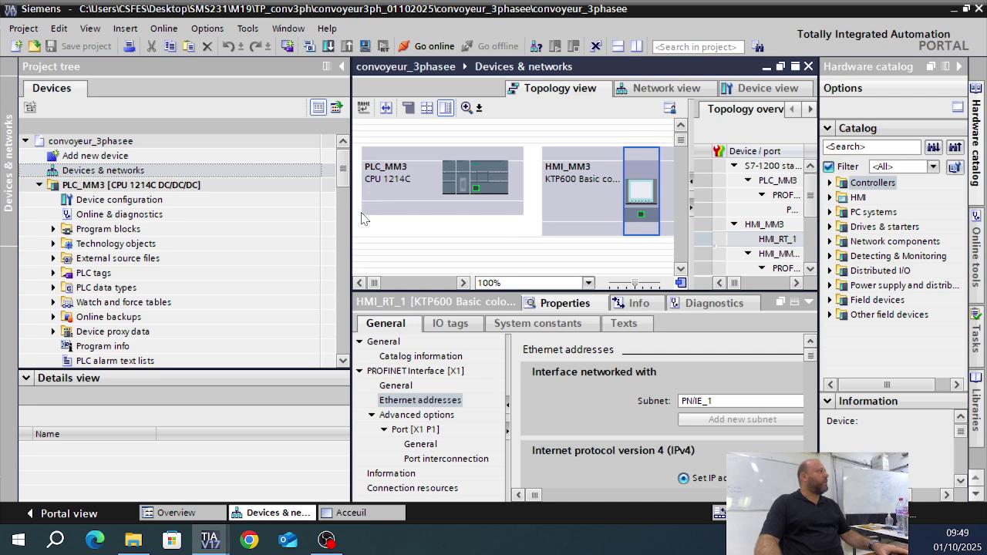
{"action": "left_click_drag", "start_coordinate": [351, 219], "coordinate": [146, 220]}
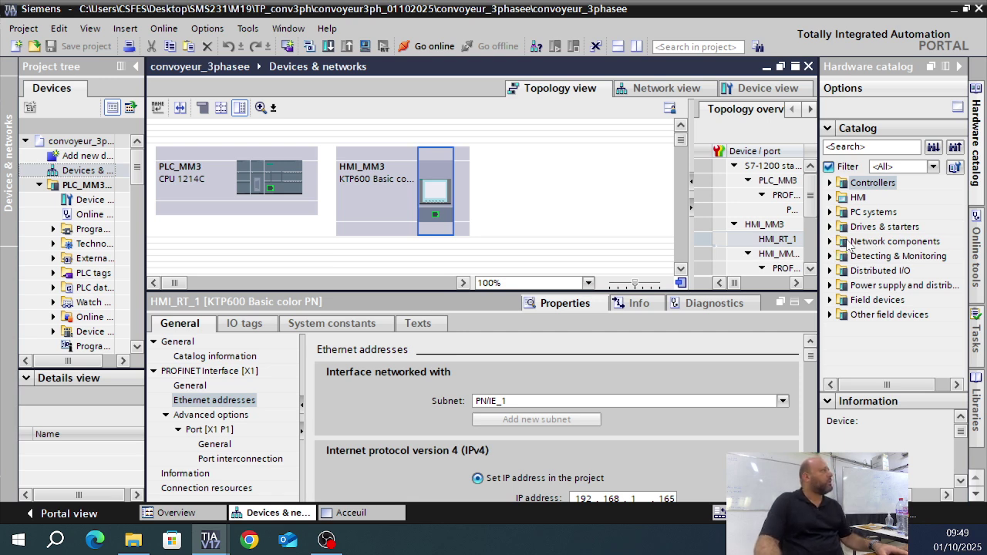
{"action": "left_click", "coordinate": [829, 242]}
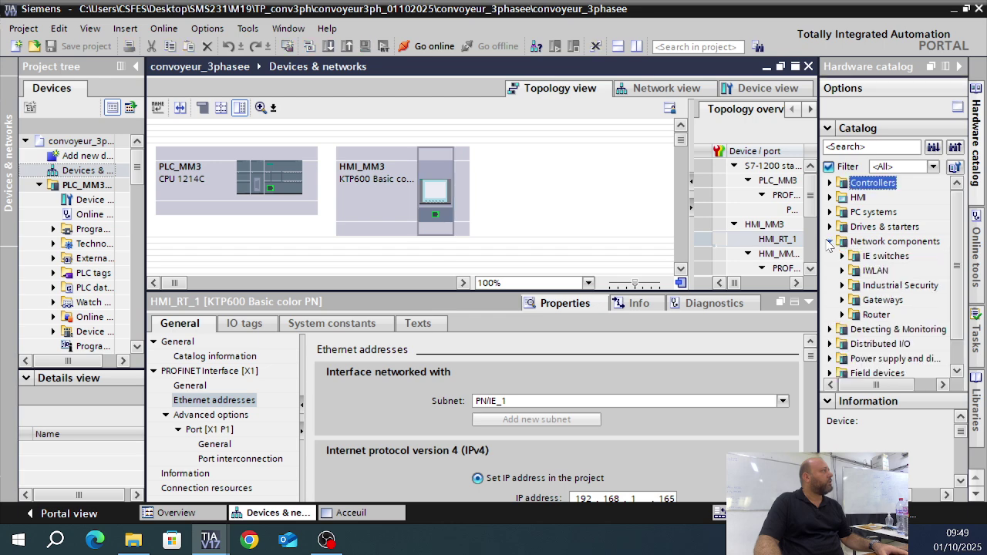
{"action": "left_click", "coordinate": [844, 256]}
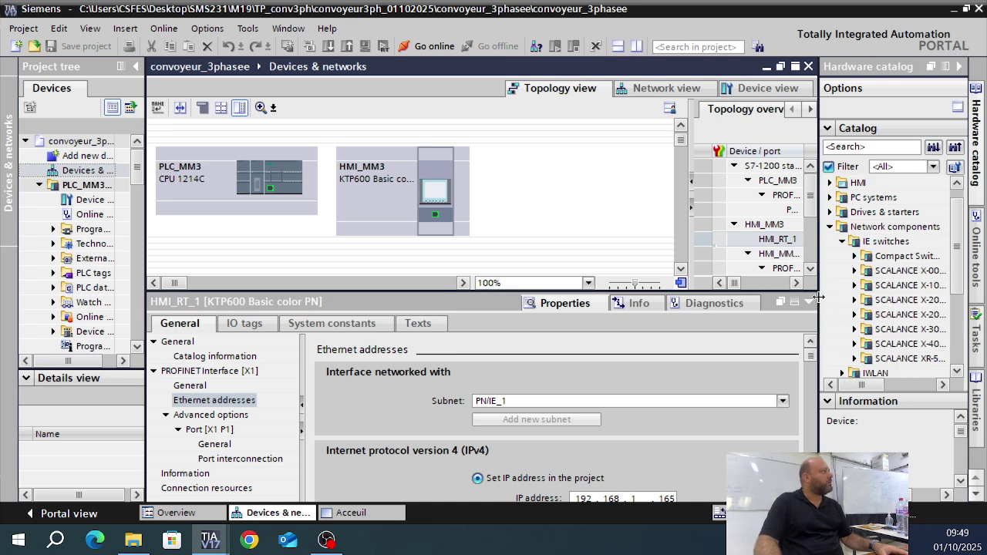
{"action": "left_click_drag", "start_coordinate": [819, 297], "coordinate": [697, 297]}
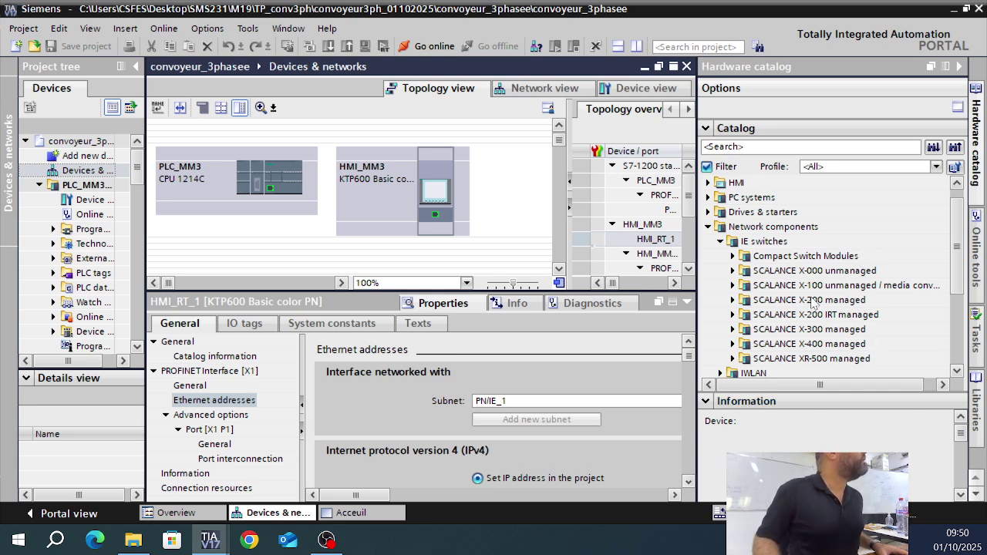
- Add the unmanaged SCALANCE XB004-1 switch 6GK5 004-1BD00-1AB2 to the topology beside HMI_MM3
{"action": "left_click", "coordinate": [808, 272]}
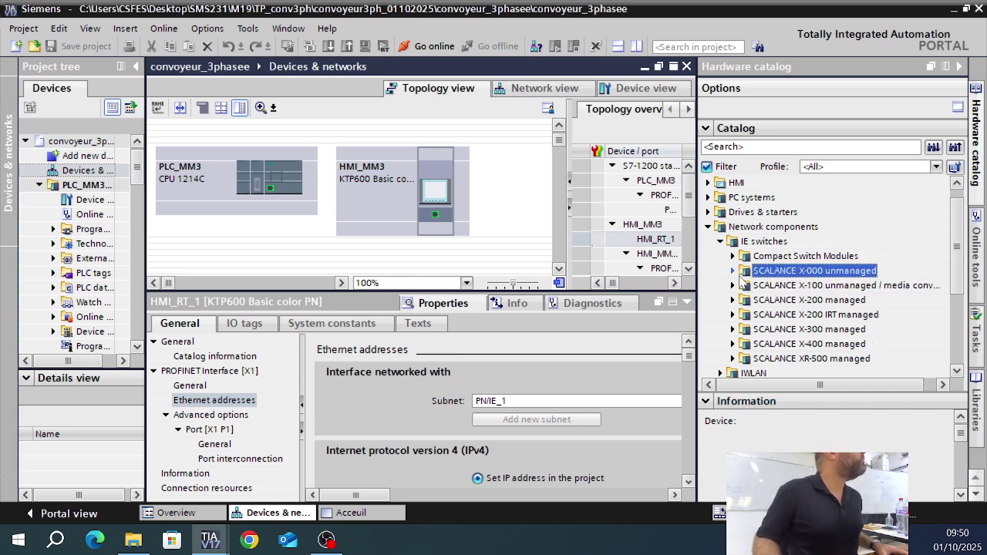
{"action": "left_click", "coordinate": [732, 271]}
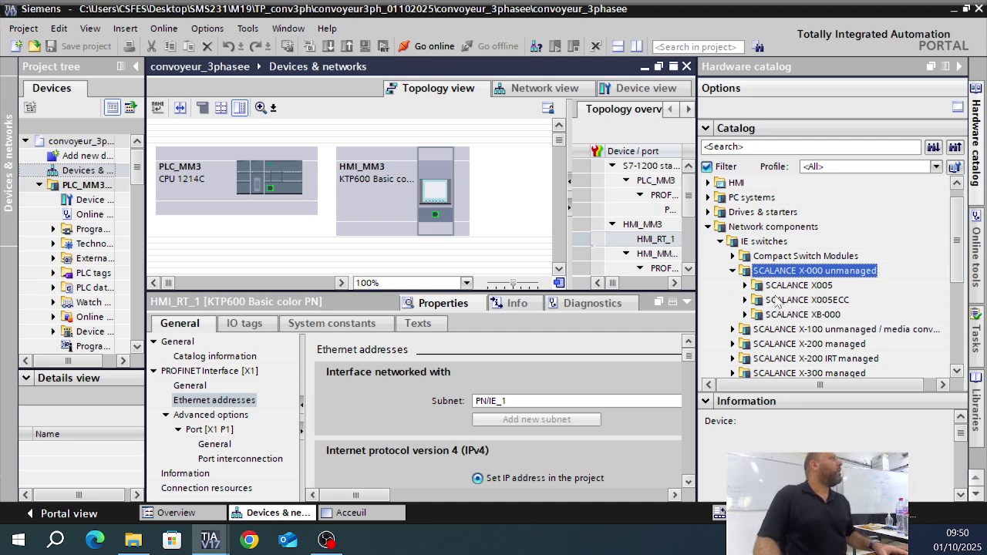
{"action": "left_click", "coordinate": [794, 316]}
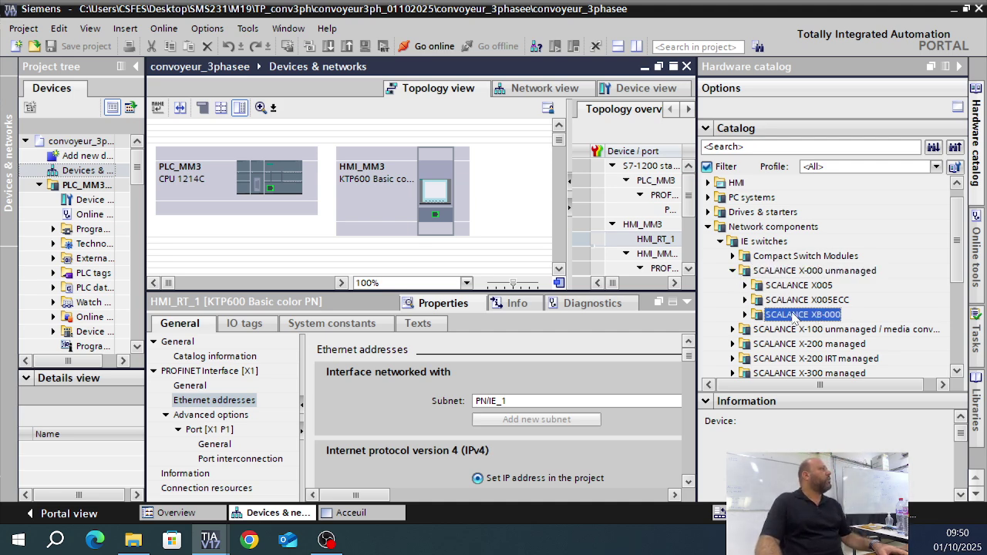
{"action": "left_click", "coordinate": [746, 315]}
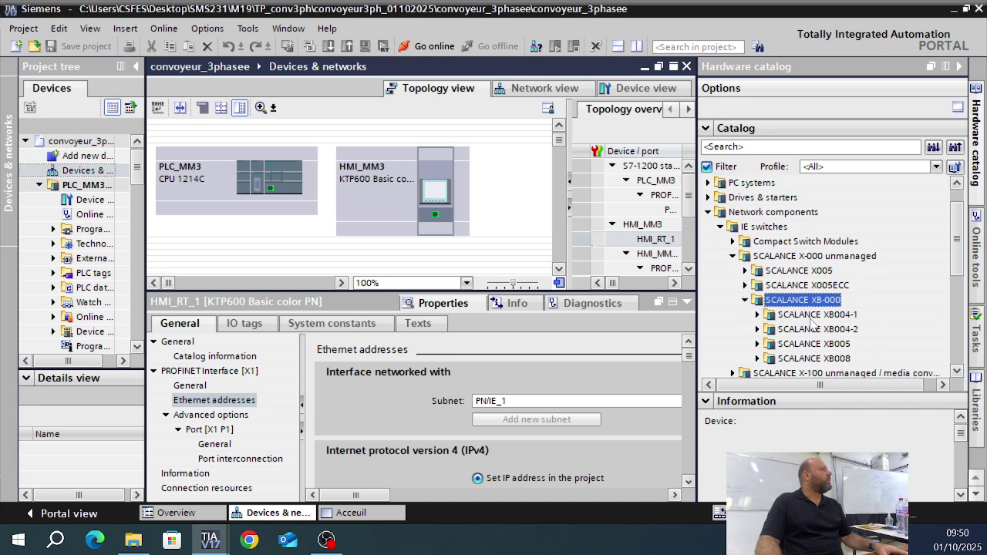
{"action": "left_click", "coordinate": [835, 319]}
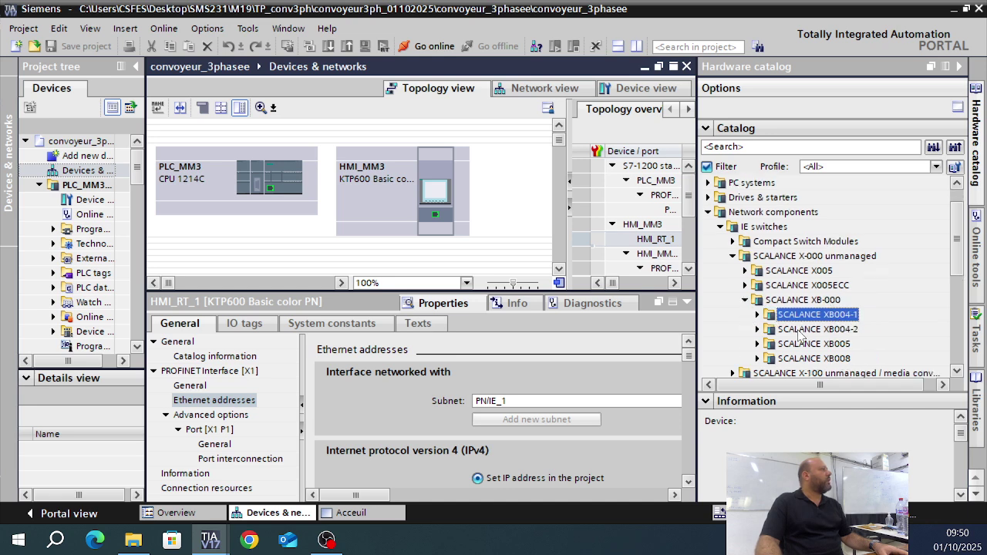
{"action": "left_click", "coordinate": [760, 316]}
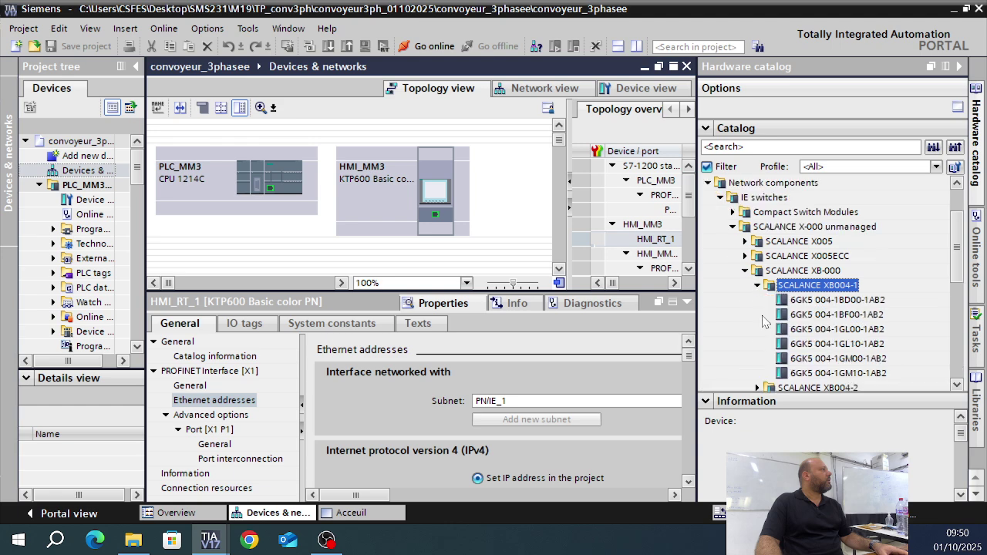
{"action": "left_click", "coordinate": [841, 301]}
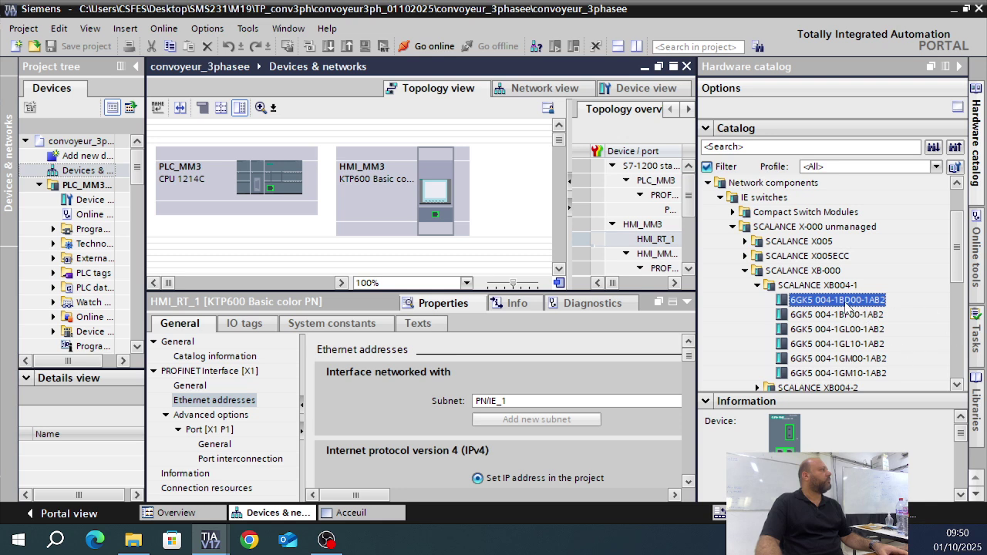
{"action": "left_click_drag", "start_coordinate": [847, 306], "coordinate": [529, 210]}
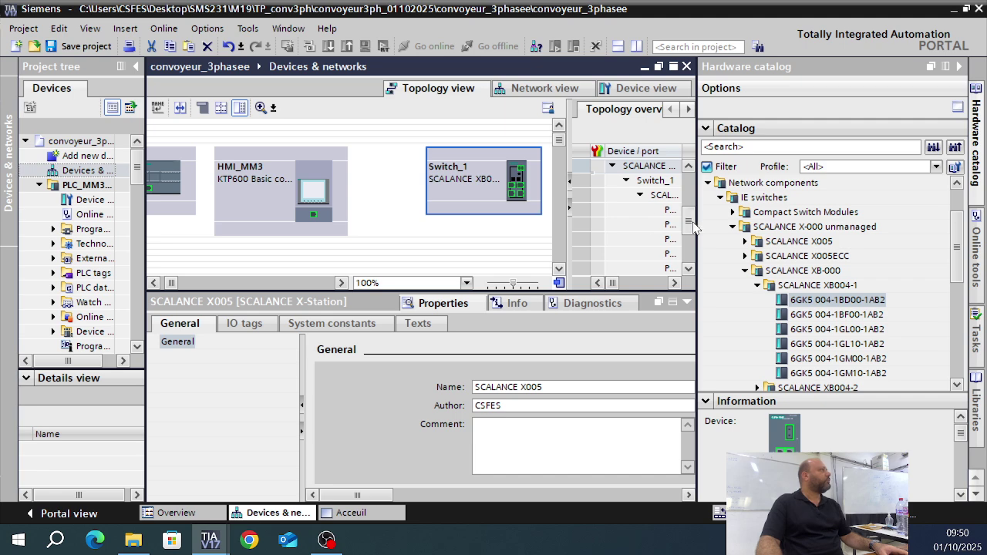
- Connect Port_4 of the SCALANCE switch to the PROFINET port of PLC_MM3 in the topology
{"action": "left_click_drag", "start_coordinate": [697, 245], "coordinate": [818, 245]}
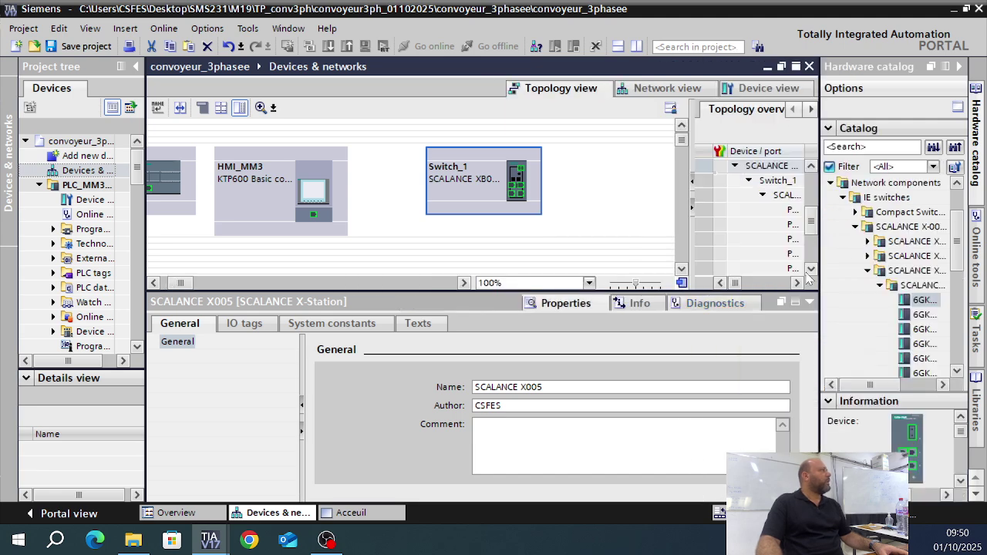
{"action": "left_click", "coordinate": [155, 283]}
{"action": "left_click", "coordinate": [155, 283]}
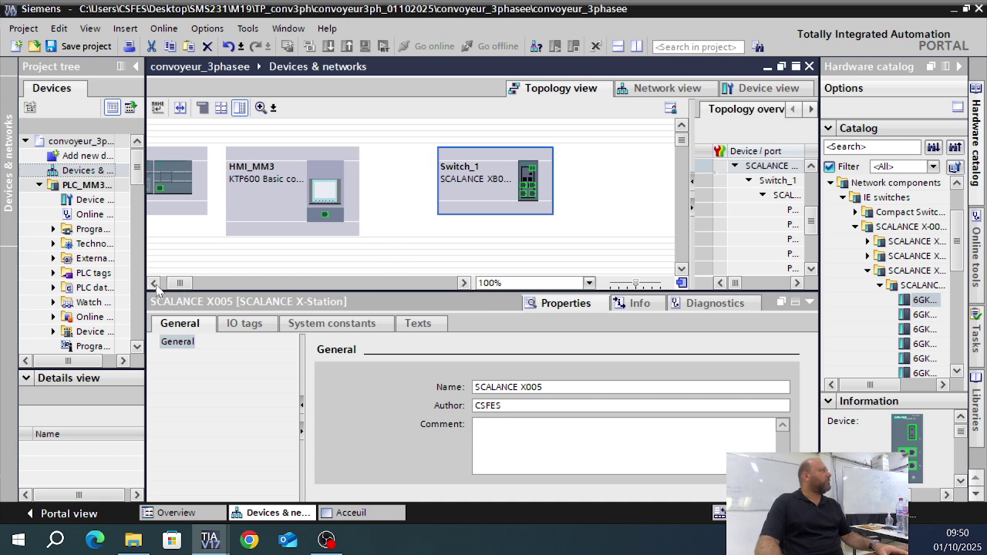
{"action": "left_click", "coordinate": [155, 283]}
{"action": "left_click", "coordinate": [155, 283]}
{"action": "left_click", "coordinate": [155, 284]}
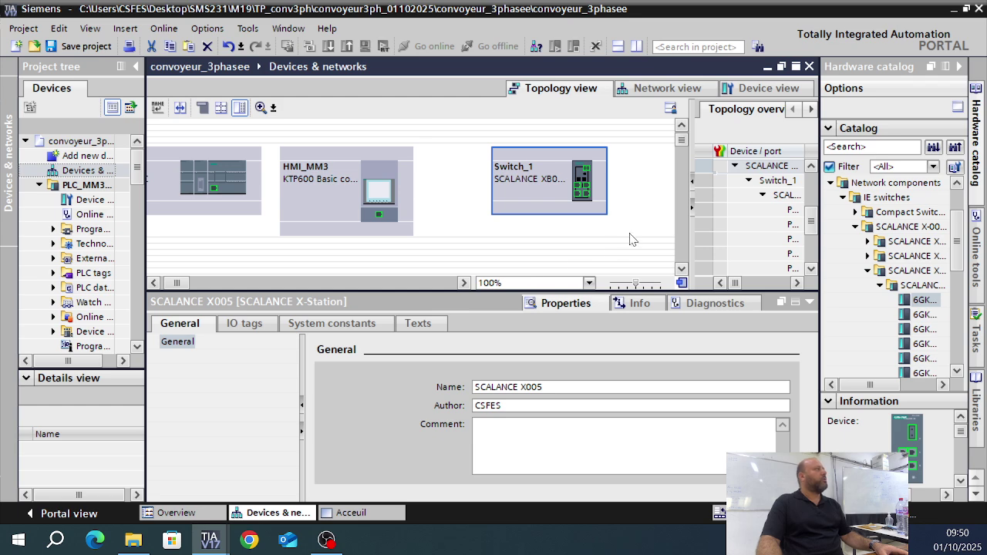
{"action": "left_click", "coordinate": [577, 198]}
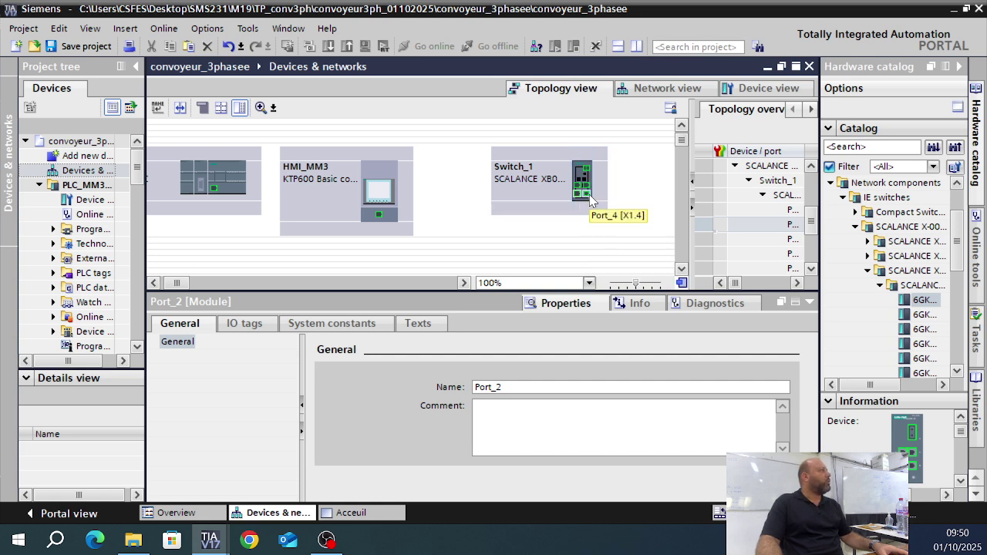
{"action": "left_click_drag", "start_coordinate": [589, 199], "coordinate": [215, 171]}
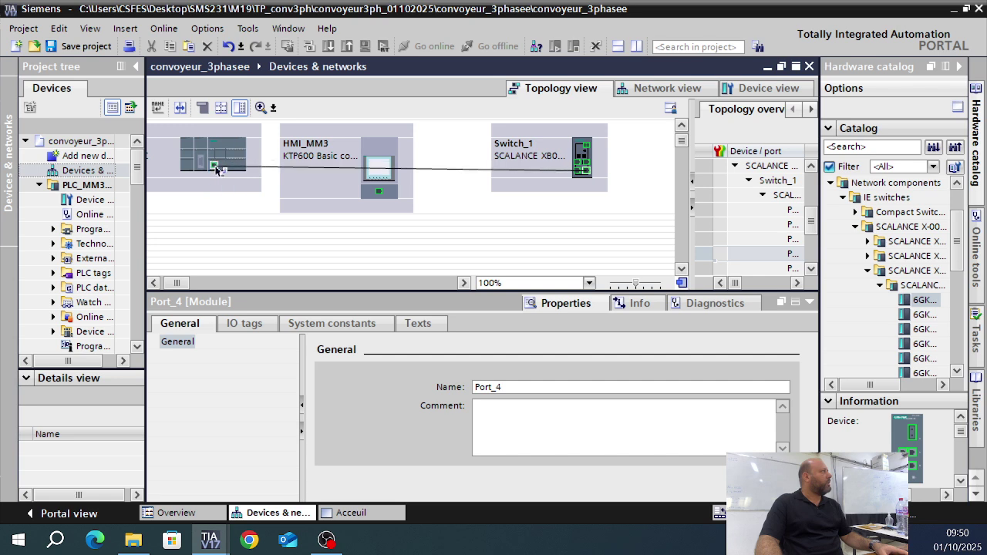
- Connect Port_3 of the SCALANCE switch to HMI_MM3's PROFINET port and save the project
{"action": "left_click", "coordinate": [585, 165]}
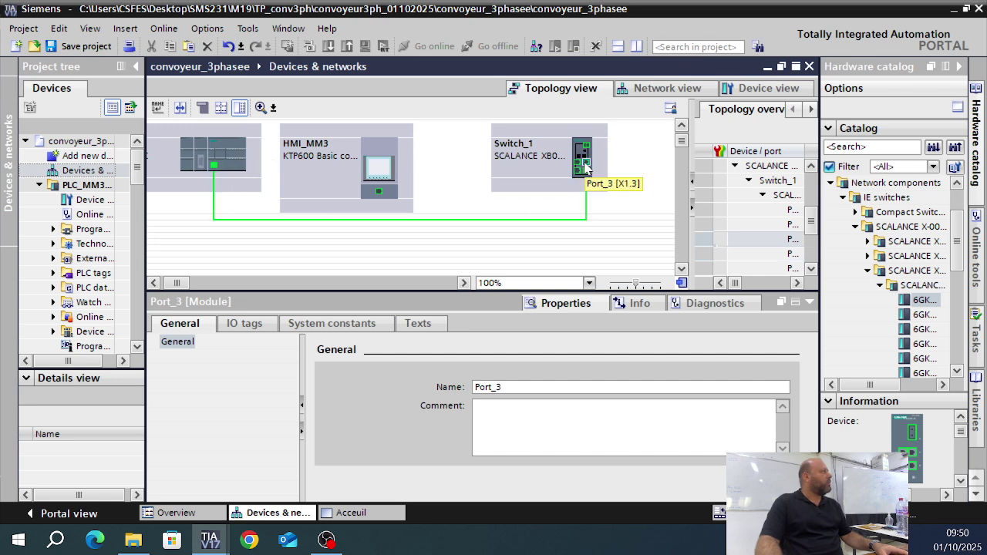
{"action": "left_click_drag", "start_coordinate": [585, 165], "coordinate": [379, 191]}
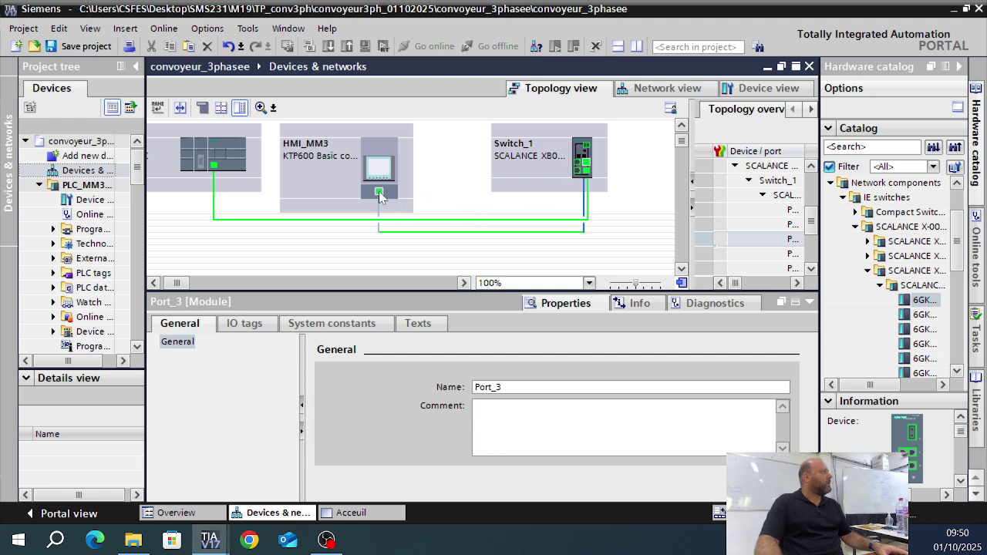
{"action": "left_click", "coordinate": [70, 47]}
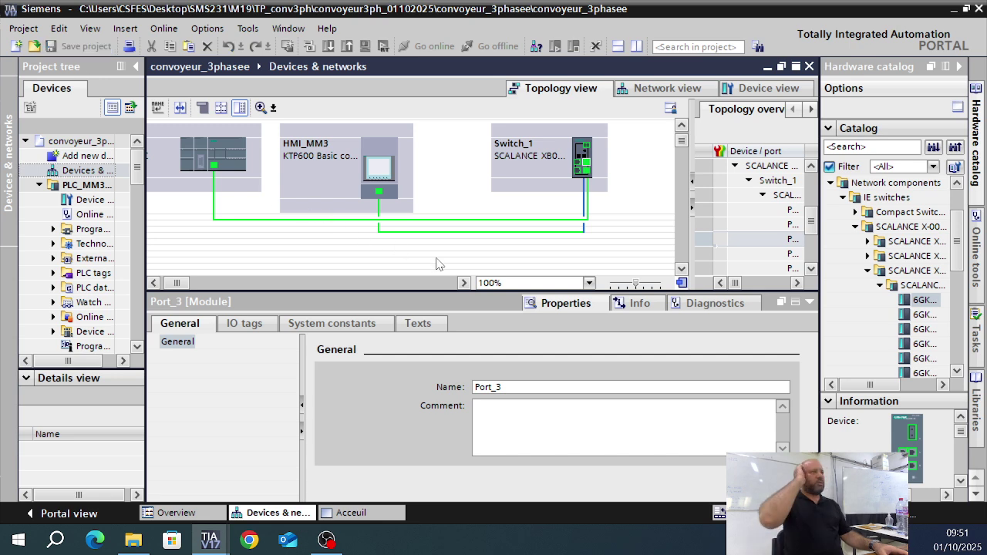